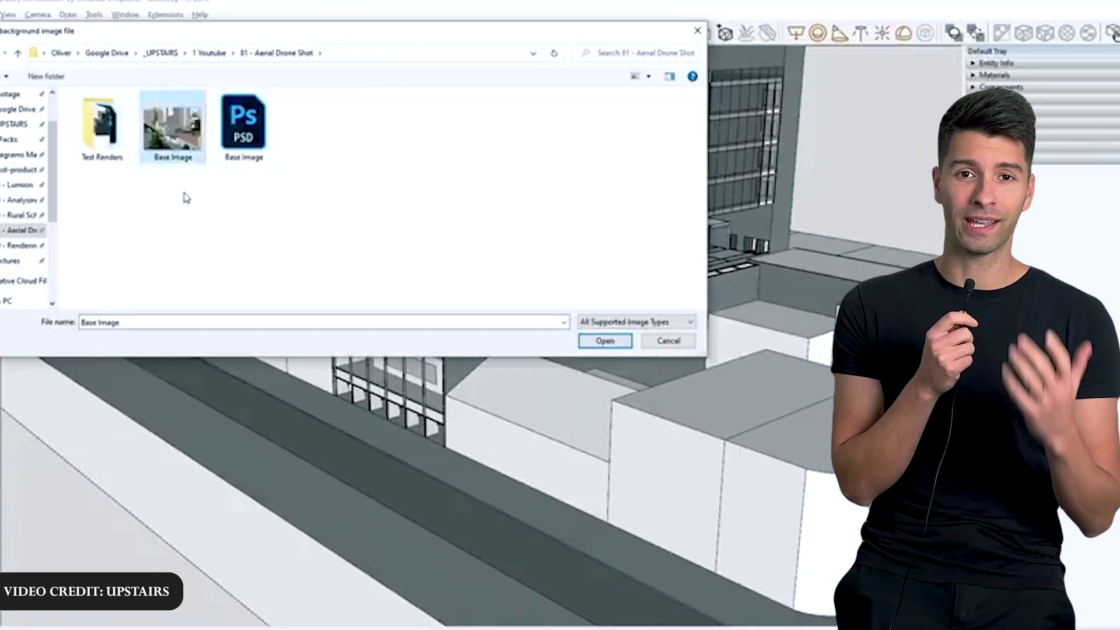
Load the Base Image photo as the match background and tilt the red axis onto a building edge.
click(606, 341)
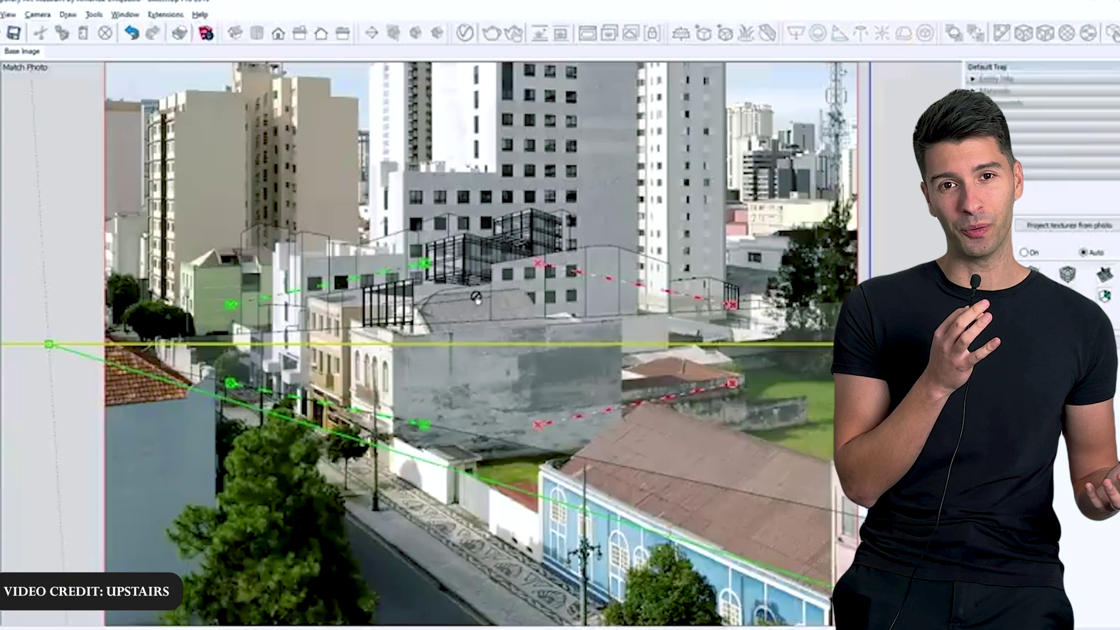
mouse_move(475, 298)
shift+middle_down()
mouse_move(484, 380)
mouse_move(482, 277)
shift+middle_up()
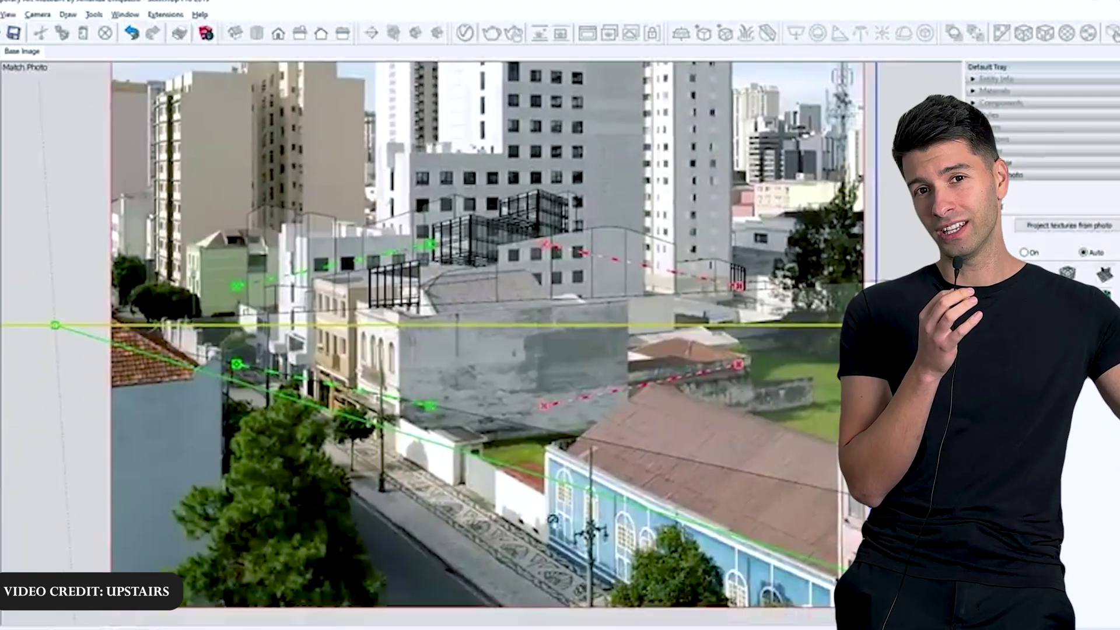
drag(604, 237, 599, 182)
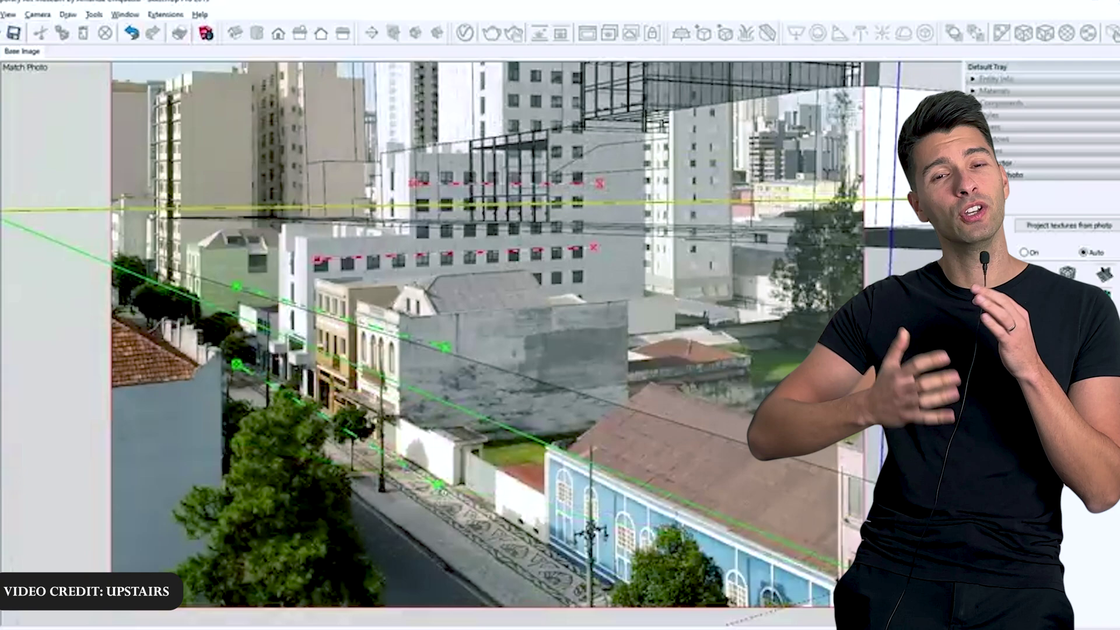
Zoom around the photo and bring the axes origin back onto the building corner.
scroll(323, 264, up, 3)
scroll(322, 264, up, 3)
scroll(723, 236, down, 3)
scroll(642, 235, up, 3)
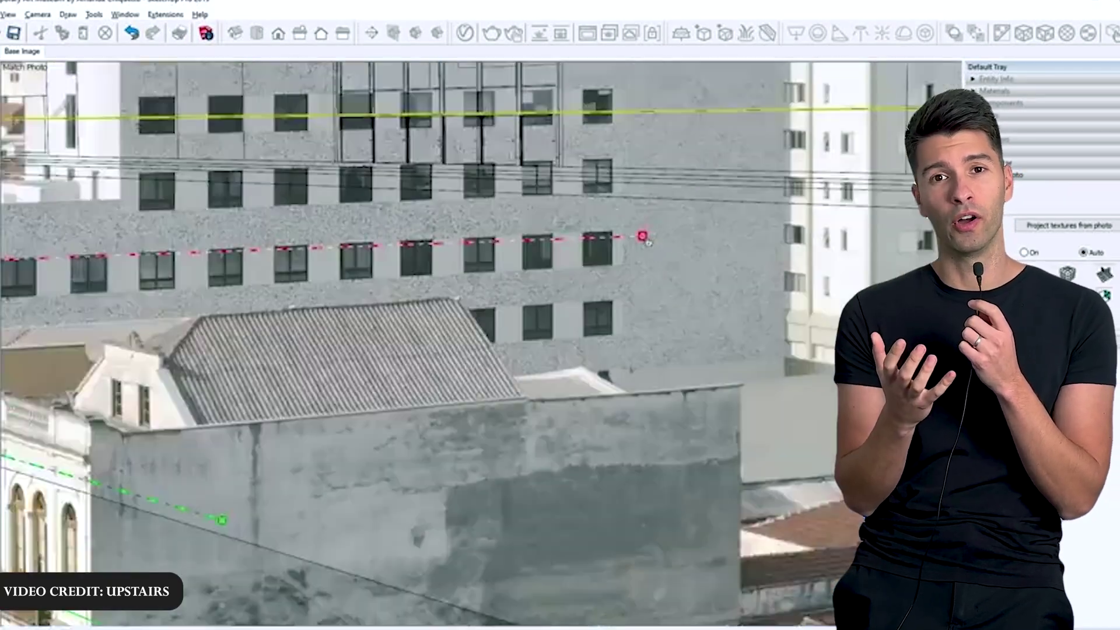
scroll(620, 228, up, 1)
scroll(619, 228, down, 3)
scroll(781, 173, up, 2)
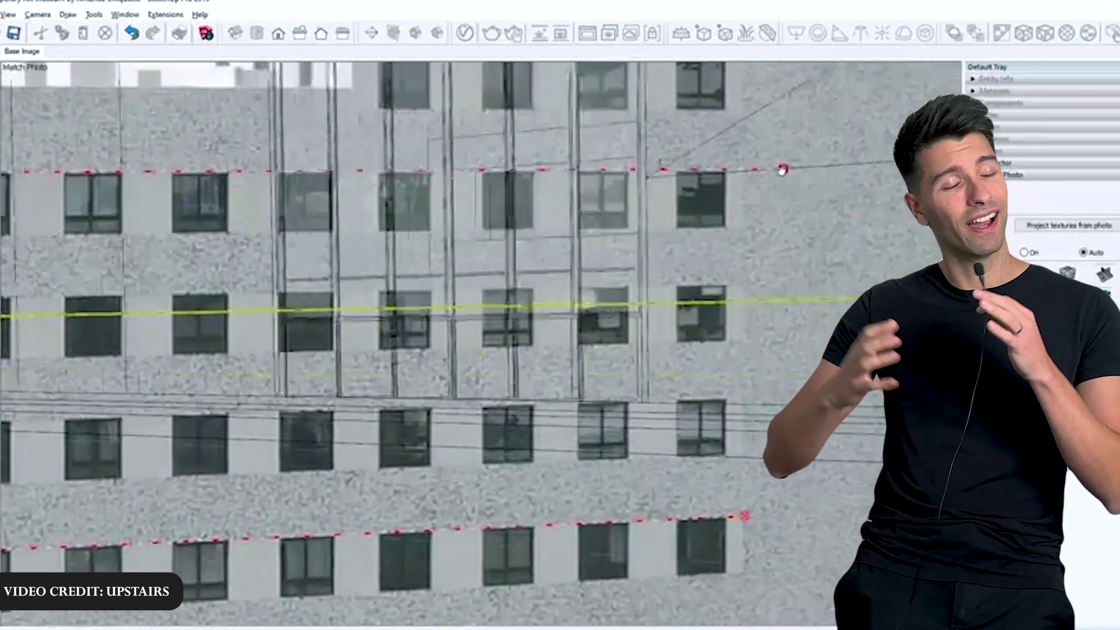
scroll(781, 174, down, 3)
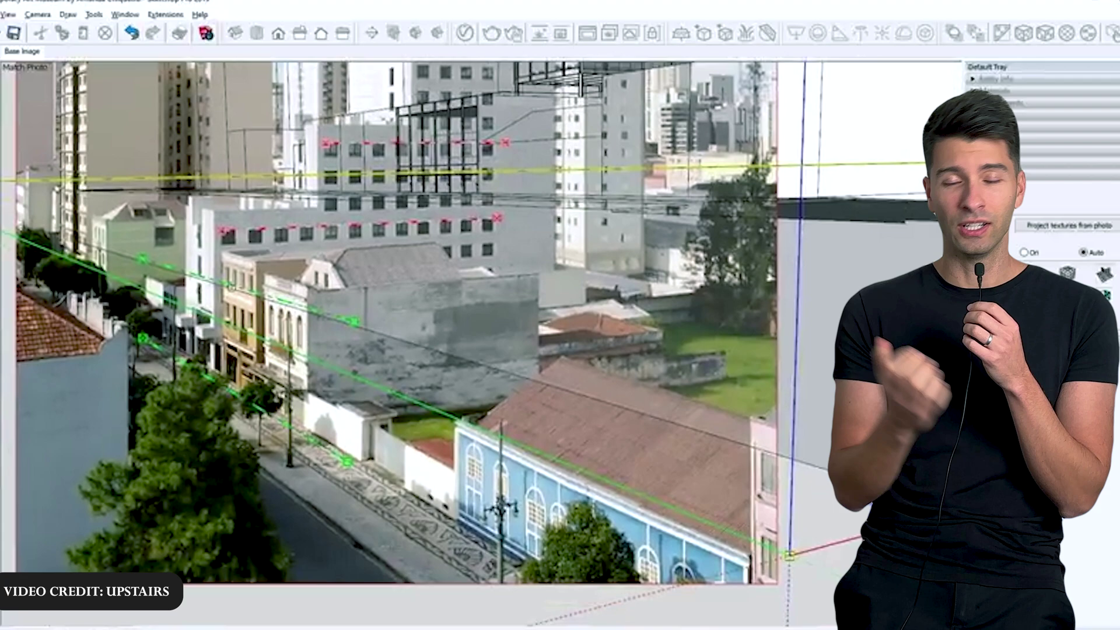
scroll(309, 297, up, 3)
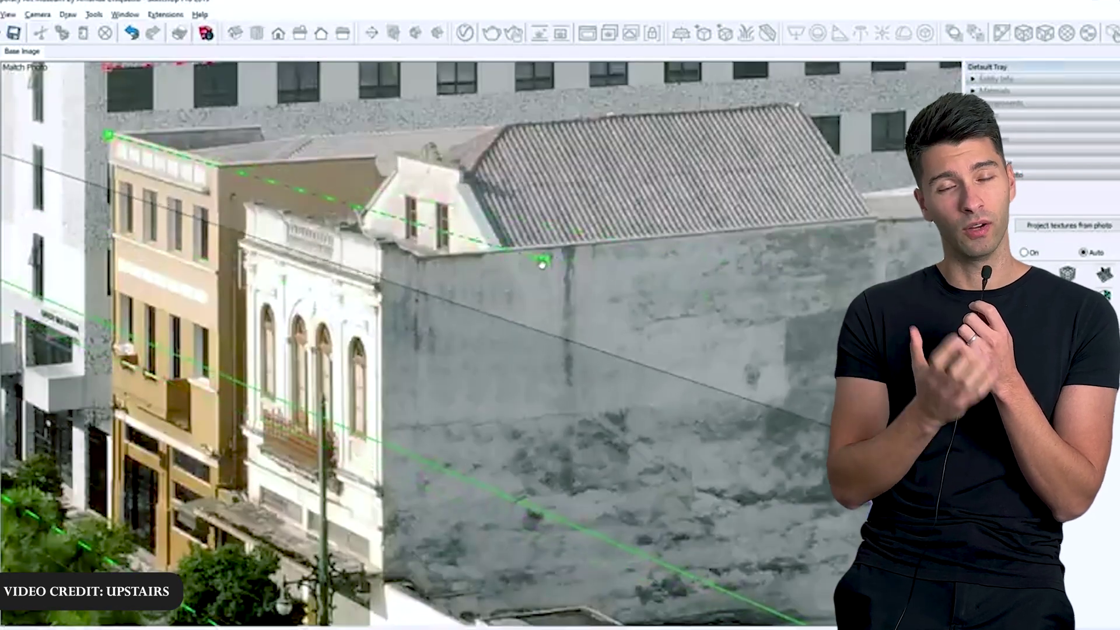
scroll(62, 121, up, 2)
scroll(63, 121, down, 3)
scroll(69, 211, up, 3)
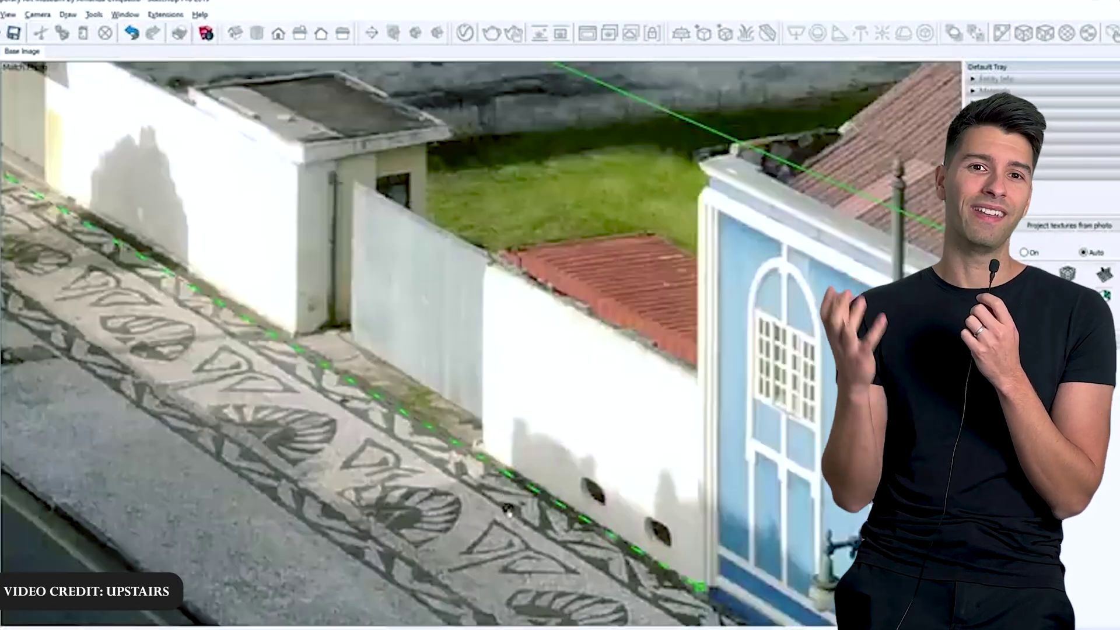
scroll(460, 294, down, 5)
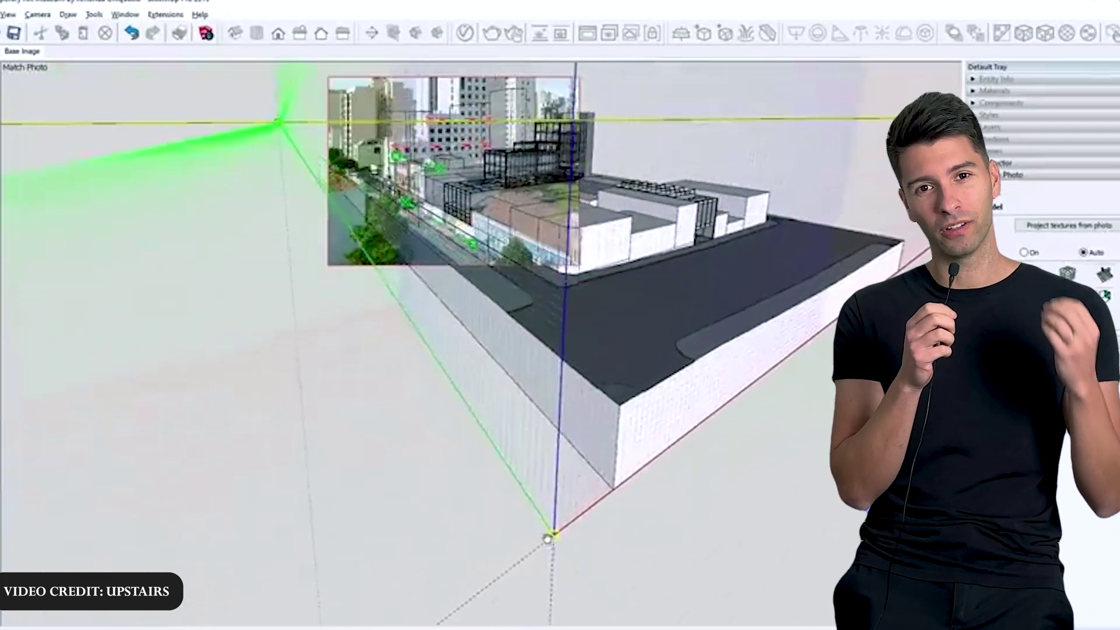
scroll(495, 169, up, 8)
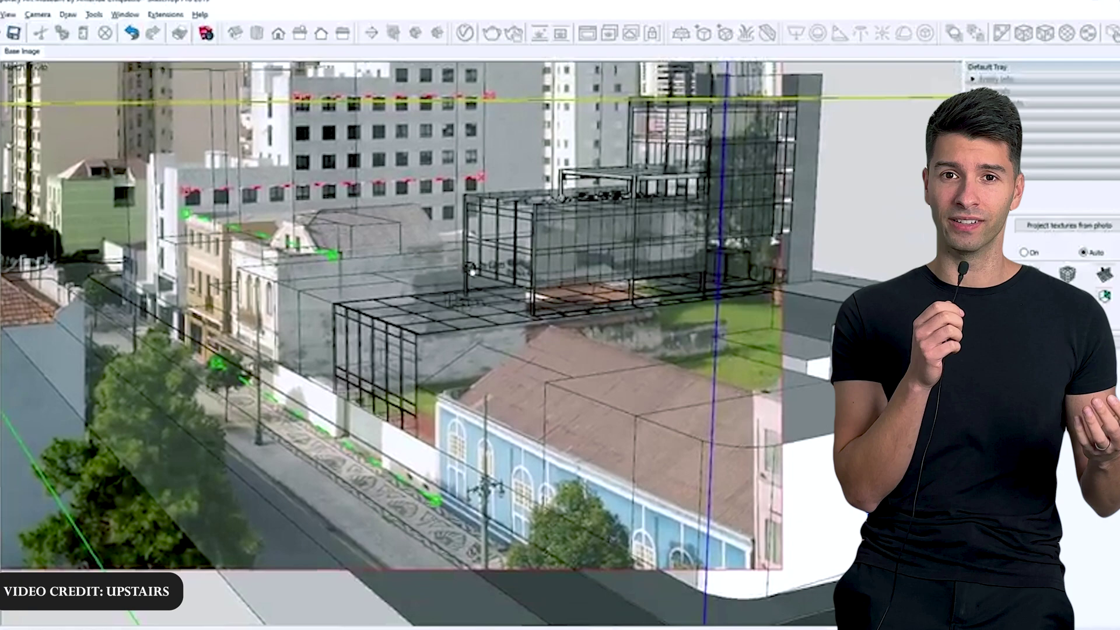
scroll(470, 269, down, 6)
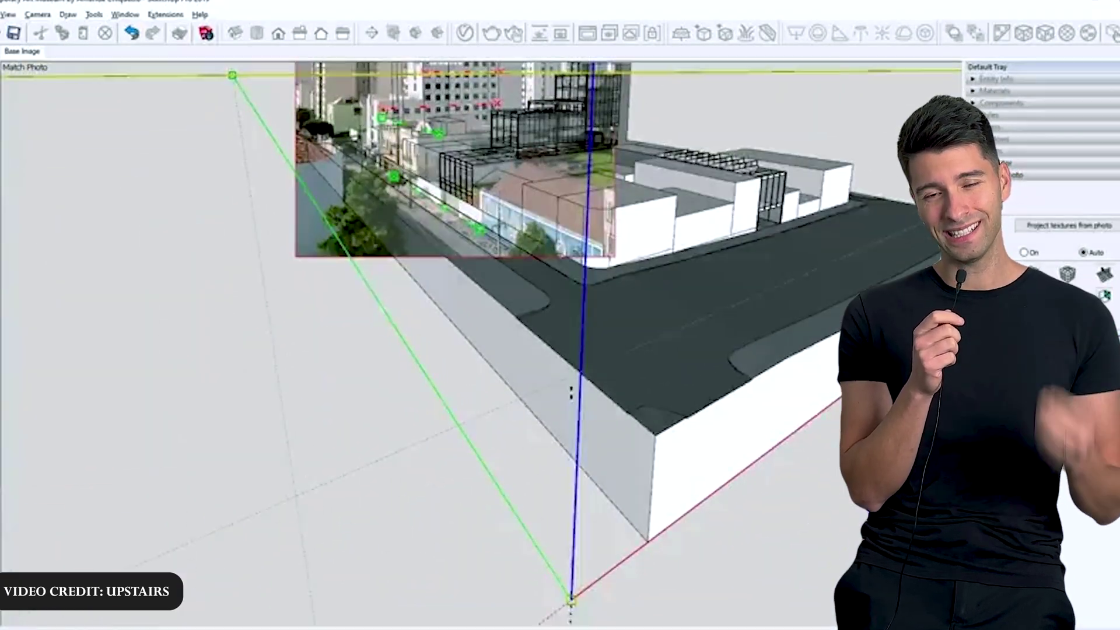
scroll(571, 393, down, 2)
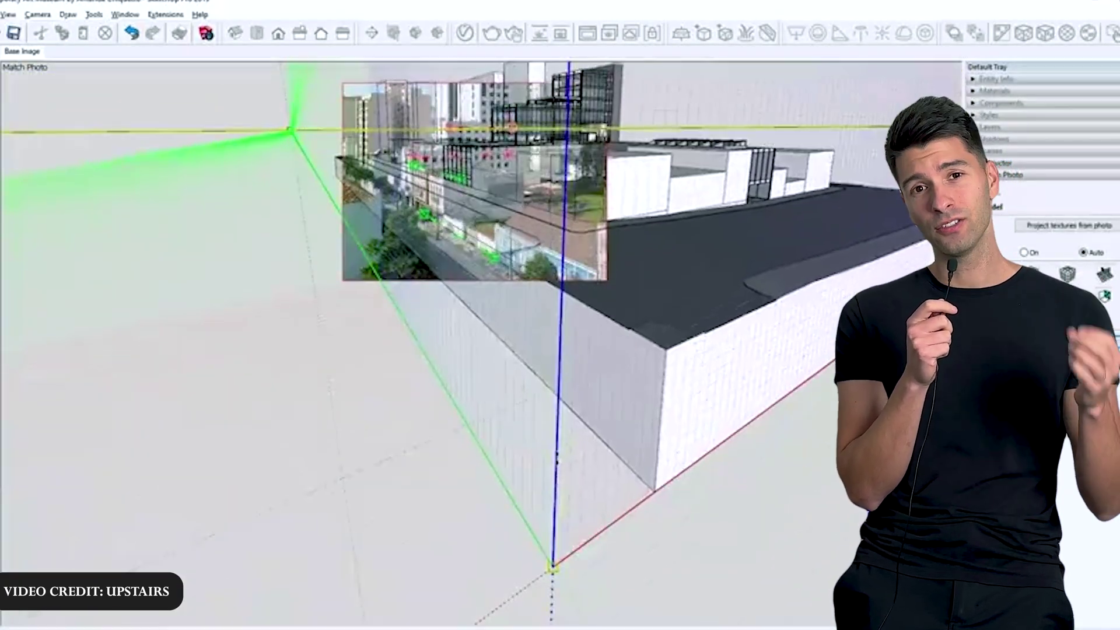
scroll(679, 197, down, 2)
scroll(661, 437, down, 5)
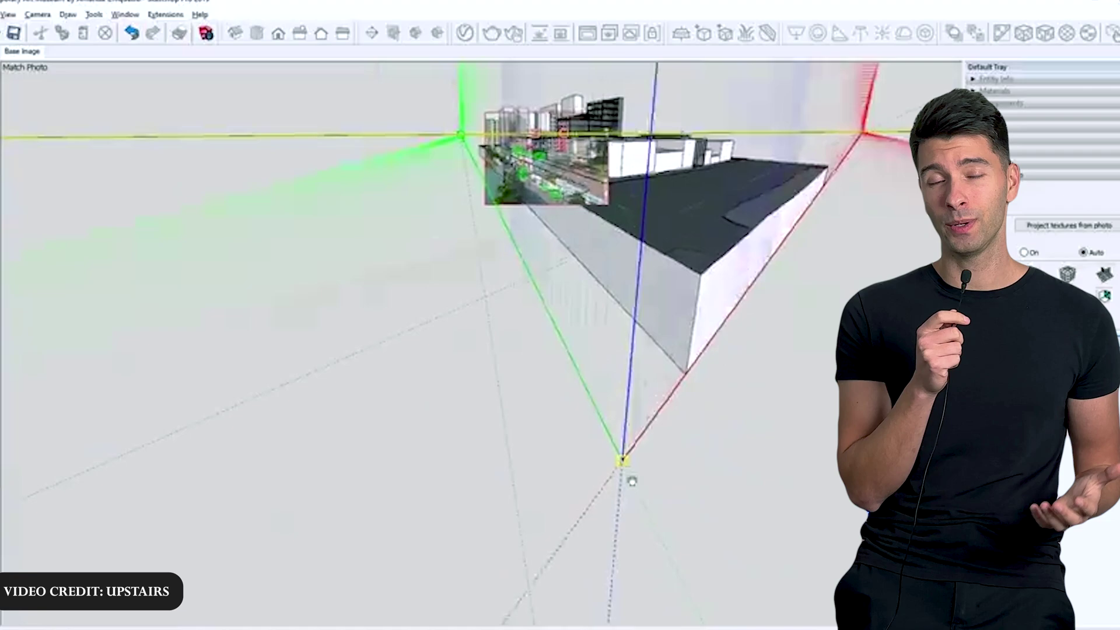
scroll(630, 480, up, 2)
scroll(630, 480, up, 5)
scroll(630, 480, down, 3)
scroll(624, 387, down, 3)
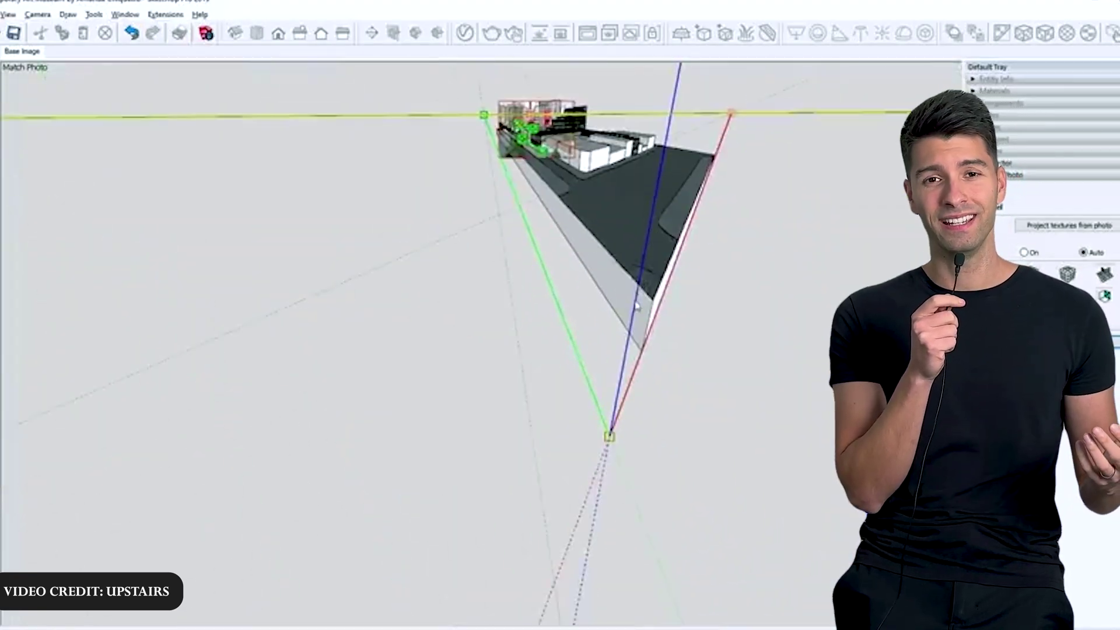
scroll(602, 371, up, 6)
scroll(602, 371, down, 3)
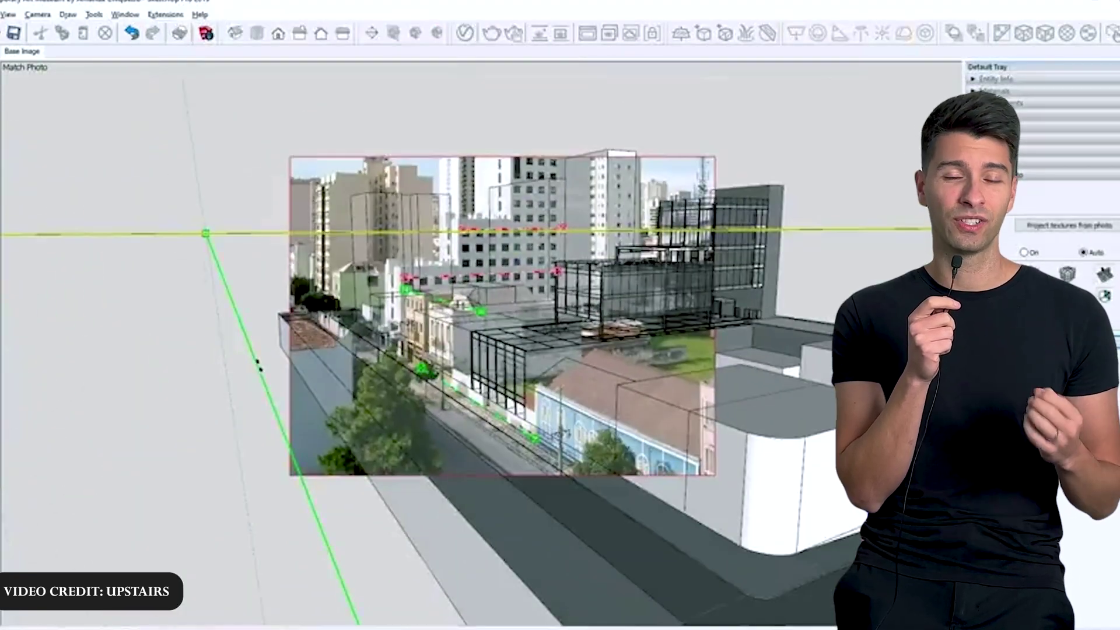
scroll(571, 382, up, 6)
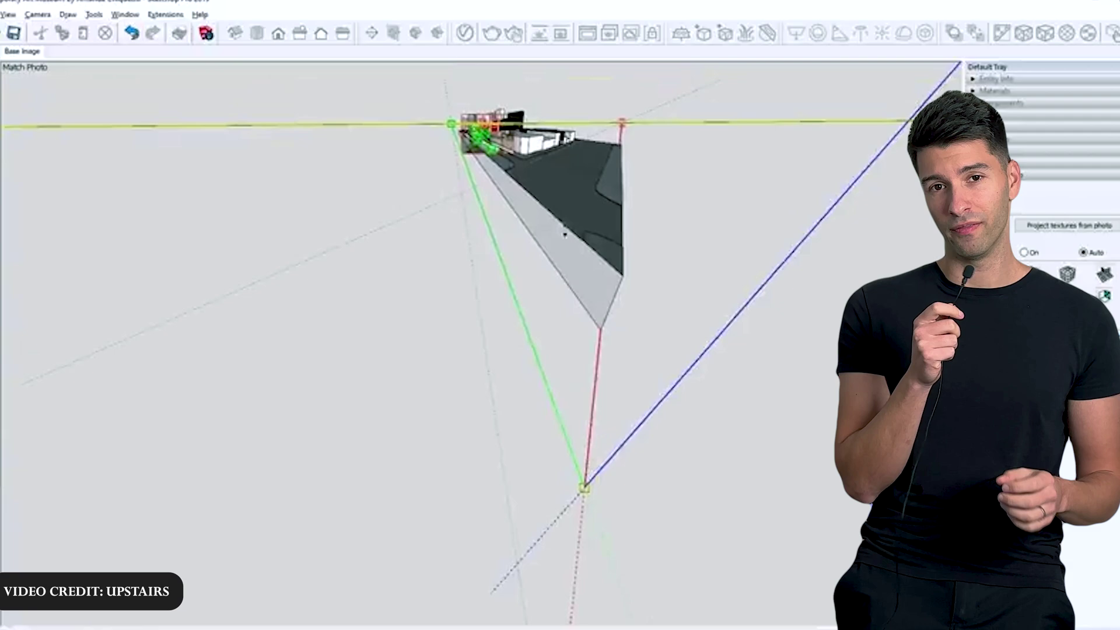
scroll(565, 234, down, 3)
scroll(583, 262, up, 5)
scroll(615, 290, down, 3)
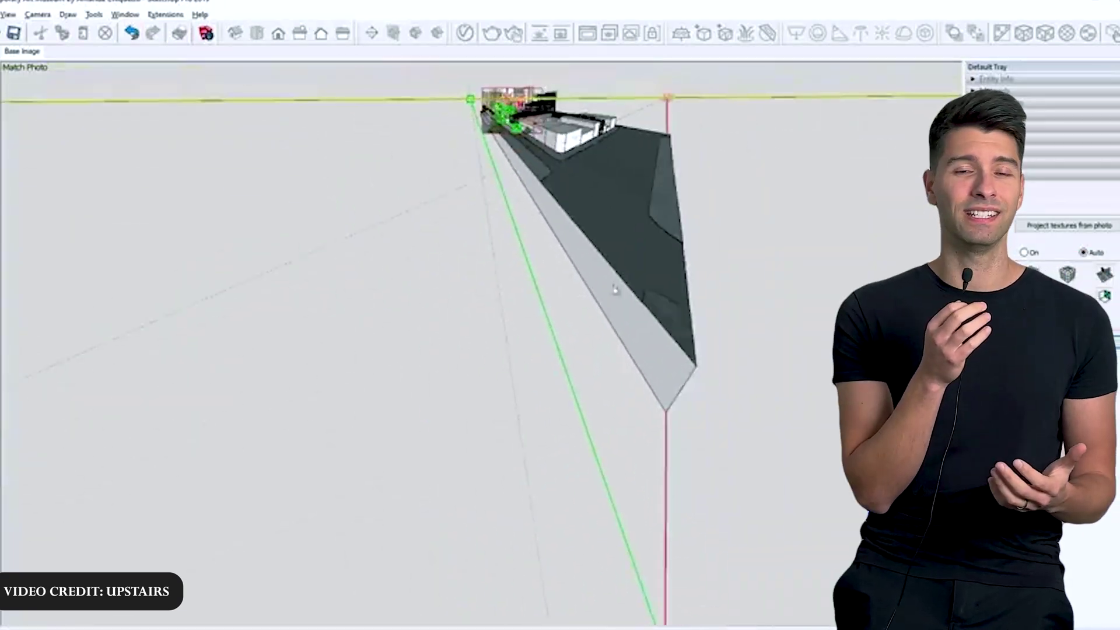
shift+middle_drag(614, 289, 586, 202)
scroll(585, 203, down, 3)
Add Scene 2 from the Base Image scene tab's context menu.
scroll(584, 100, up, 4)
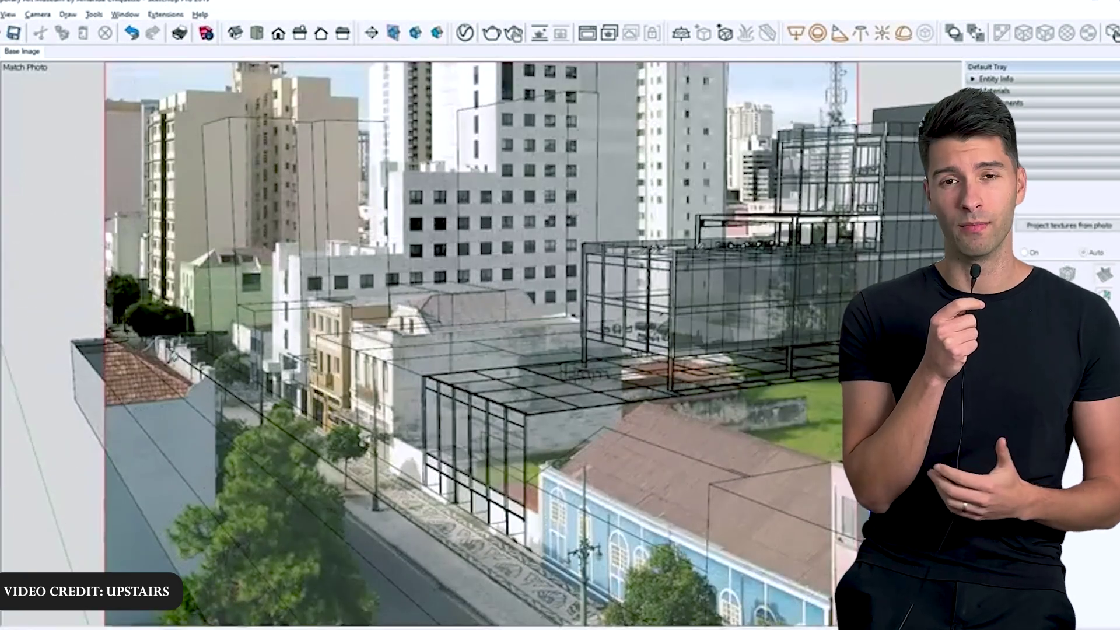
scroll(419, 297, down, 2)
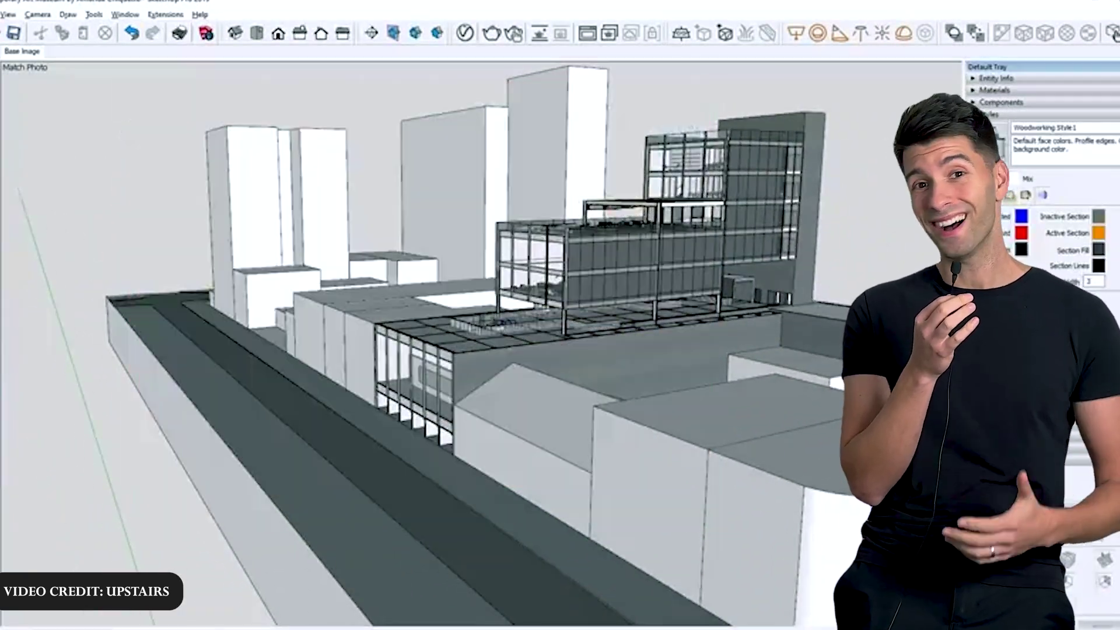
right_click(23, 52)
click(35, 93)
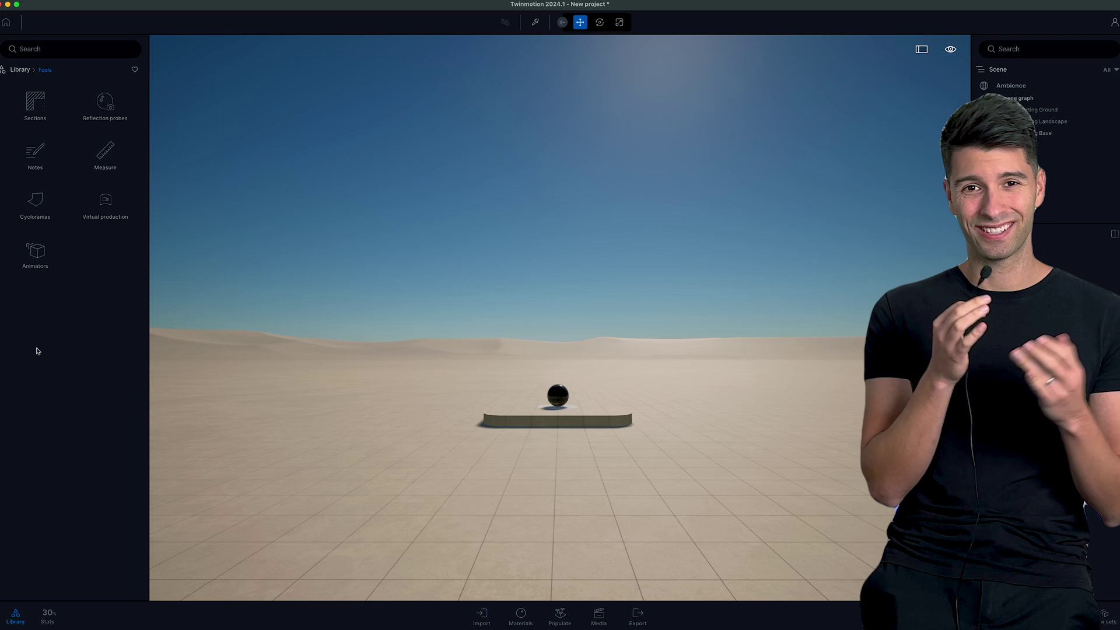
Place the 4.00 m Measure Tool arrow and move it to the sphere's base.
click(103, 154)
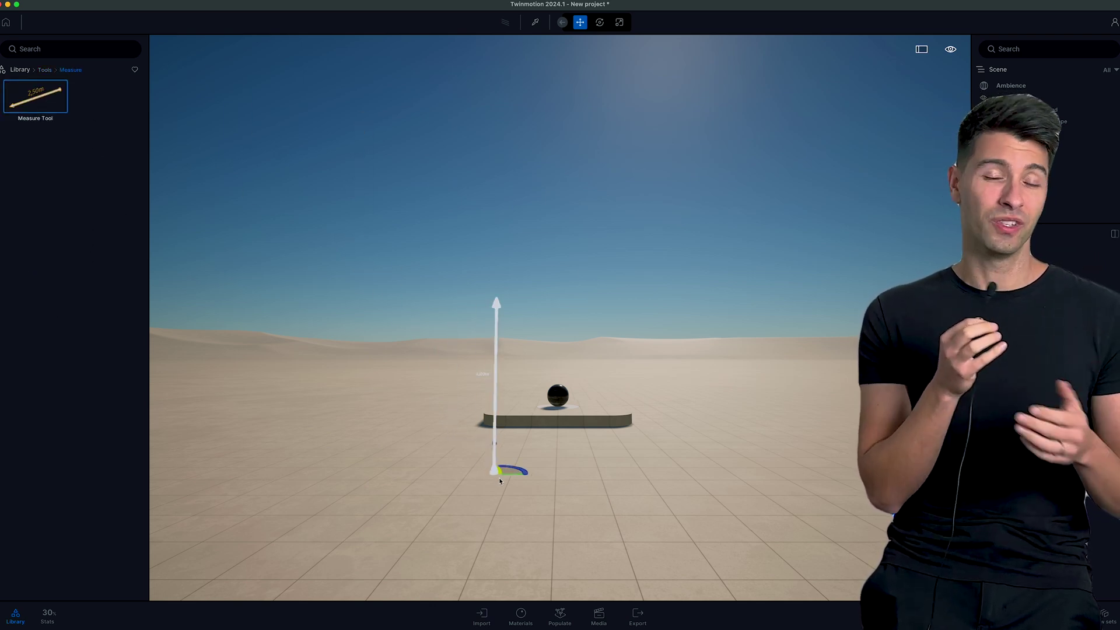
drag(500, 481, 611, 494)
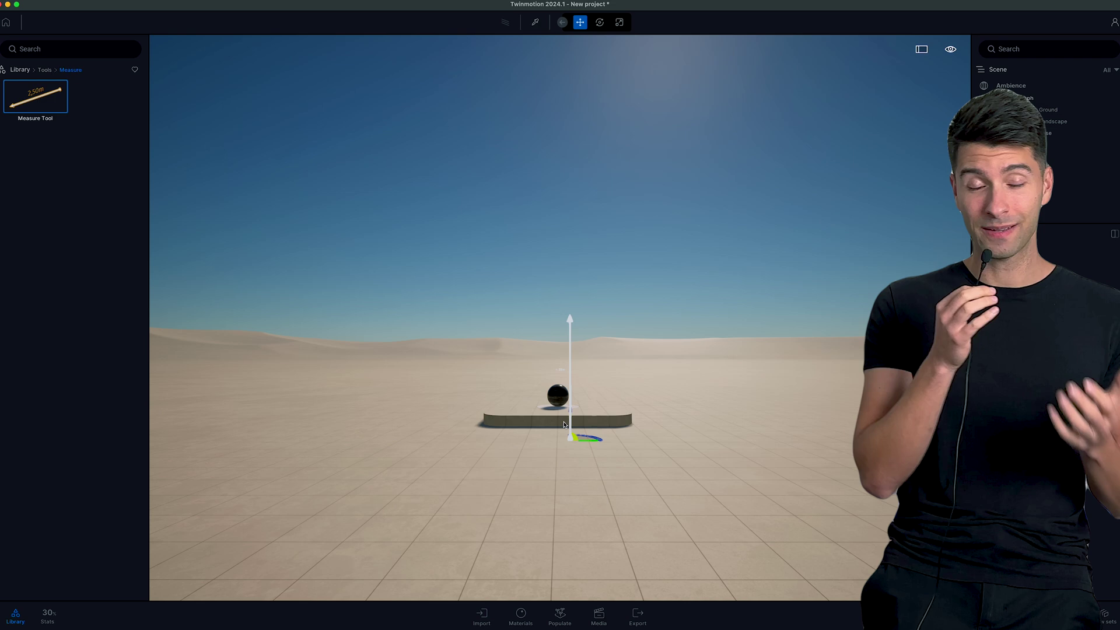
drag(564, 424, 500, 417)
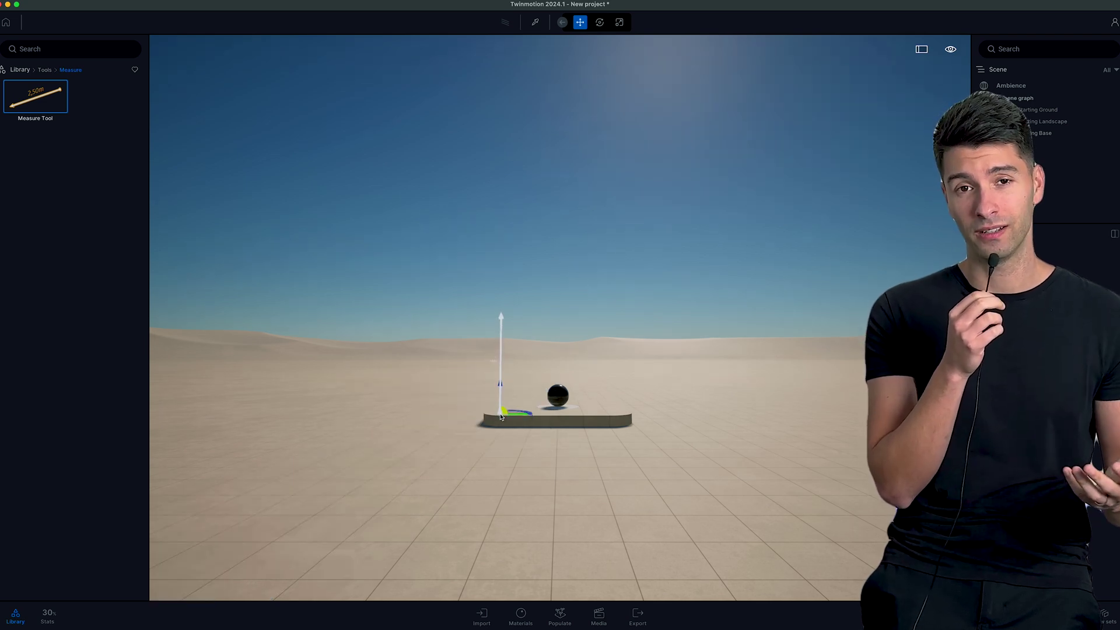
click(512, 441)
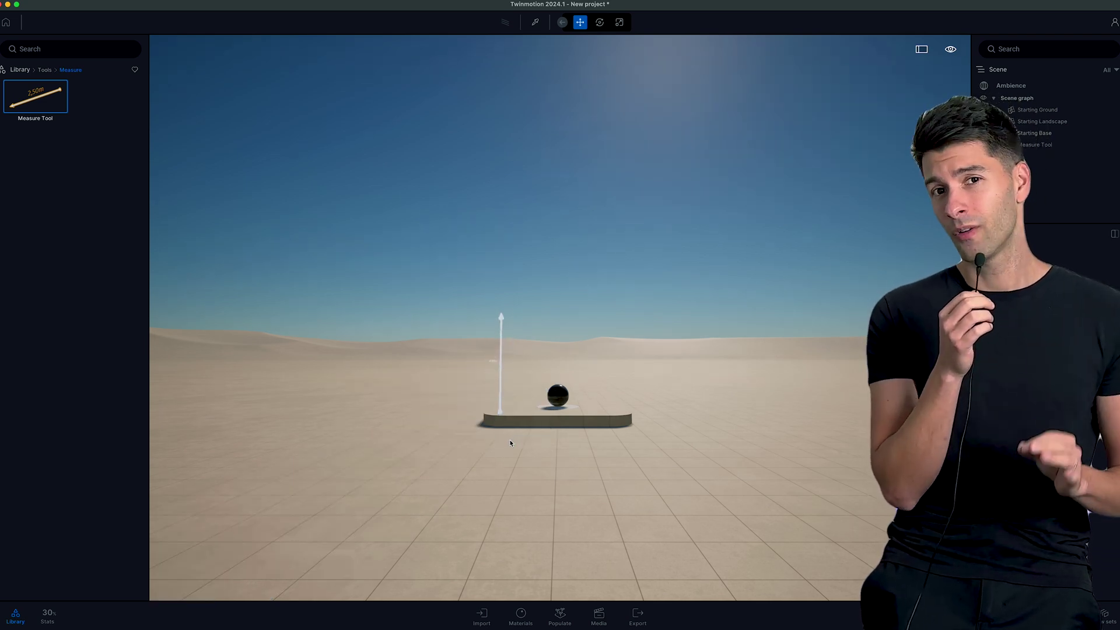
scroll(510, 443, up, 5)
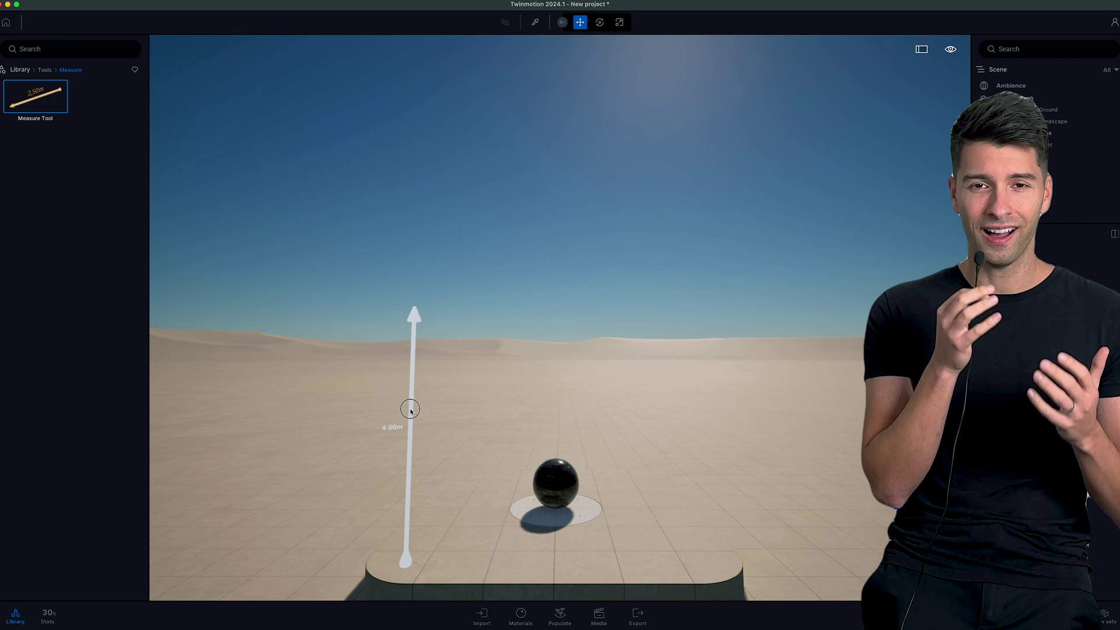
click(406, 564)
drag(407, 566, 534, 511)
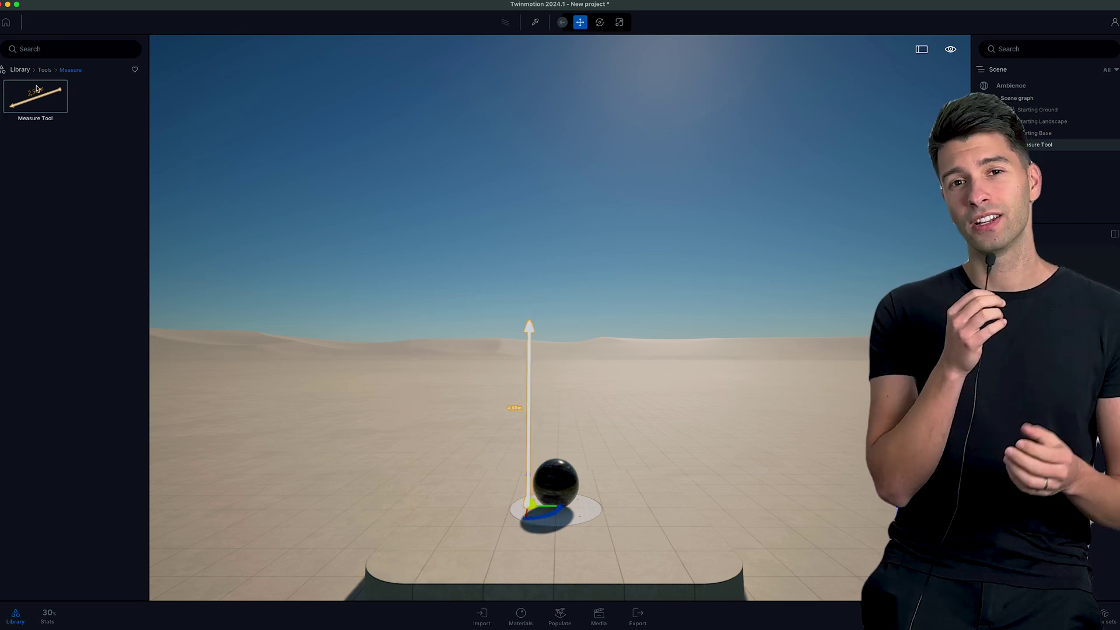
Place an animated human from Characters beside the sphere, then browse the Objects category.
click(18, 69)
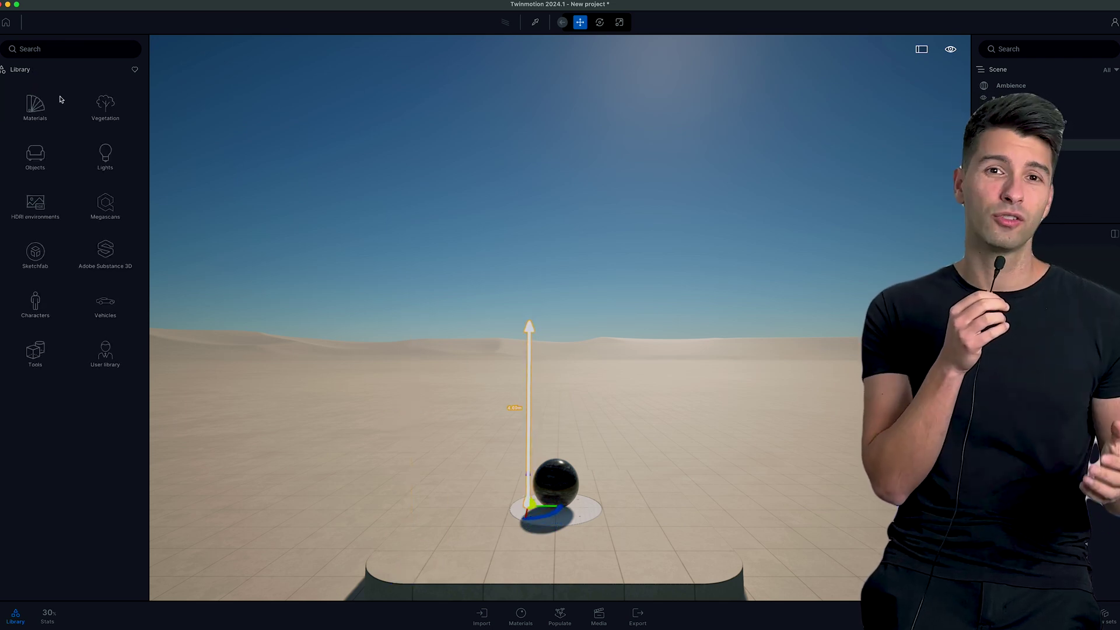
click(41, 153)
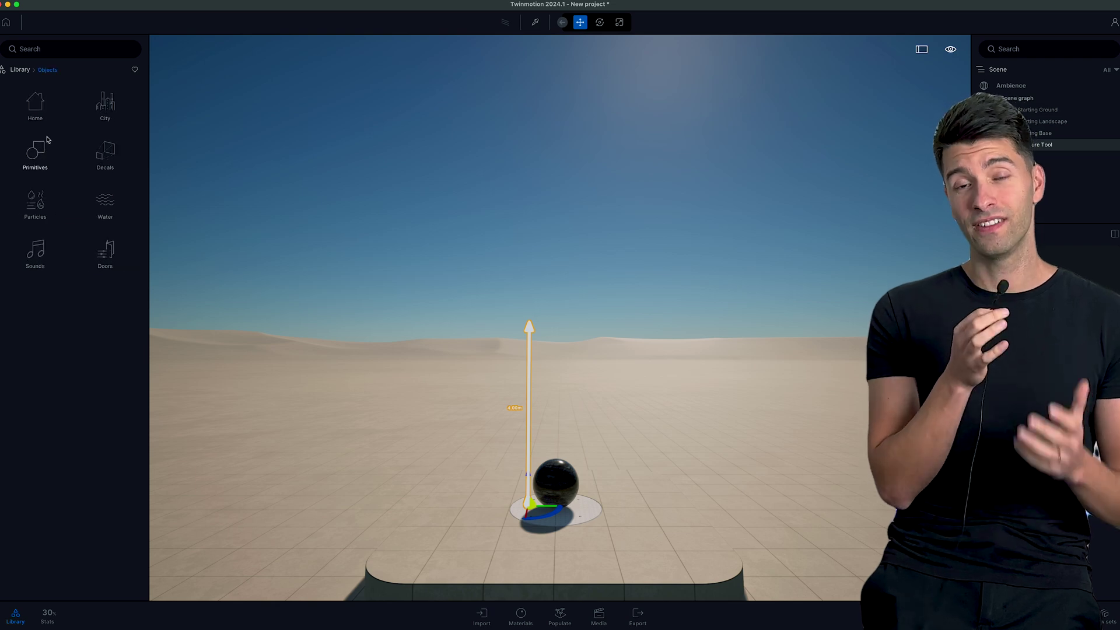
click(21, 70)
click(36, 300)
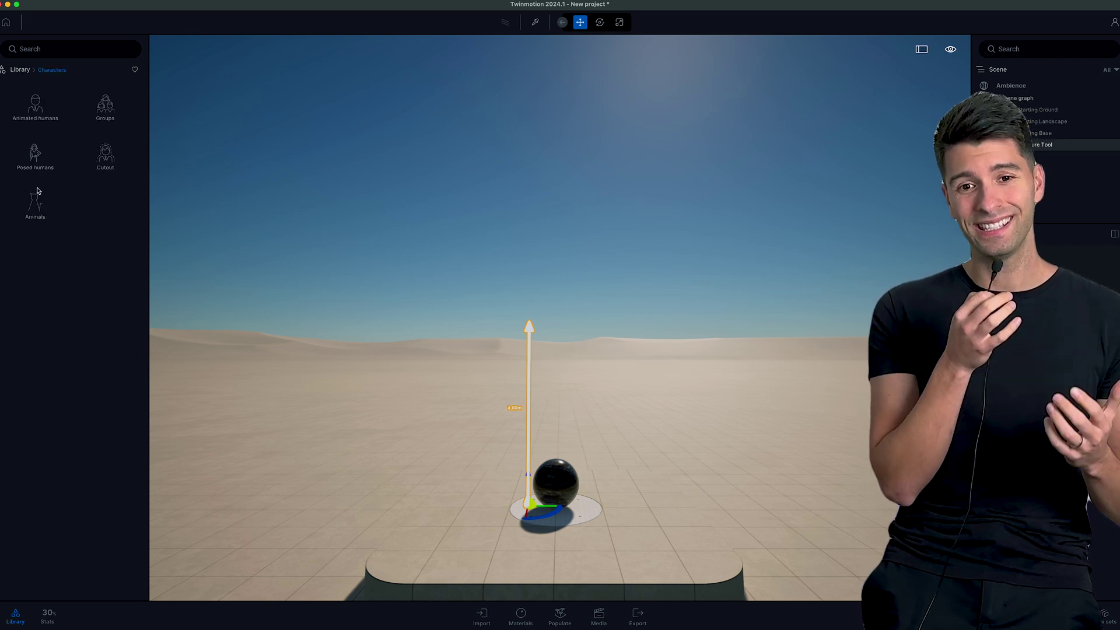
click(41, 108)
drag(44, 106, 460, 531)
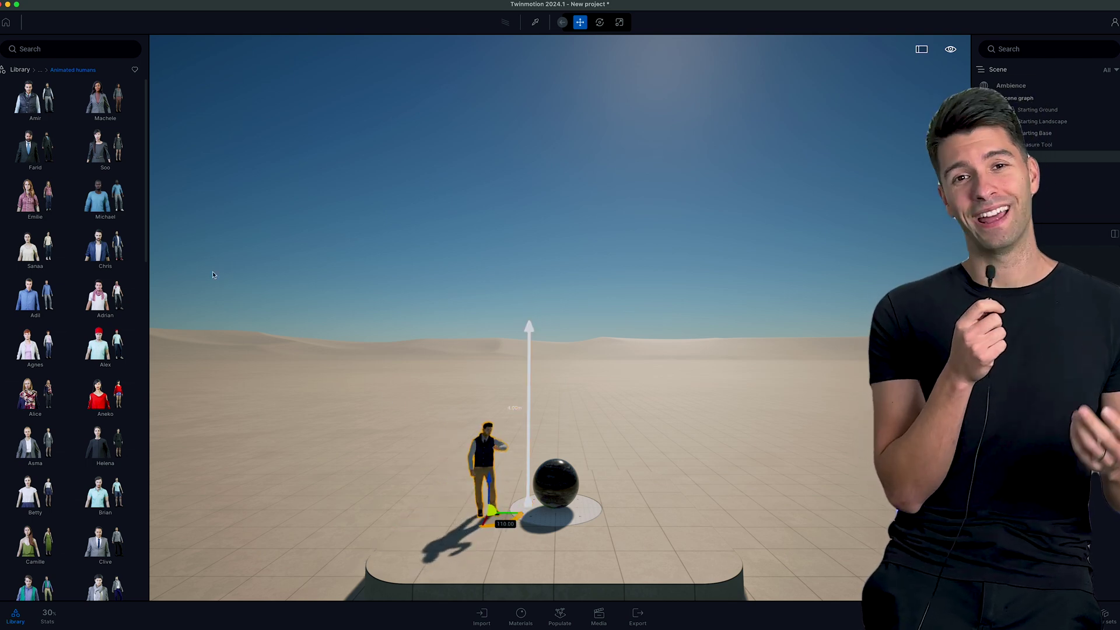
click(20, 69)
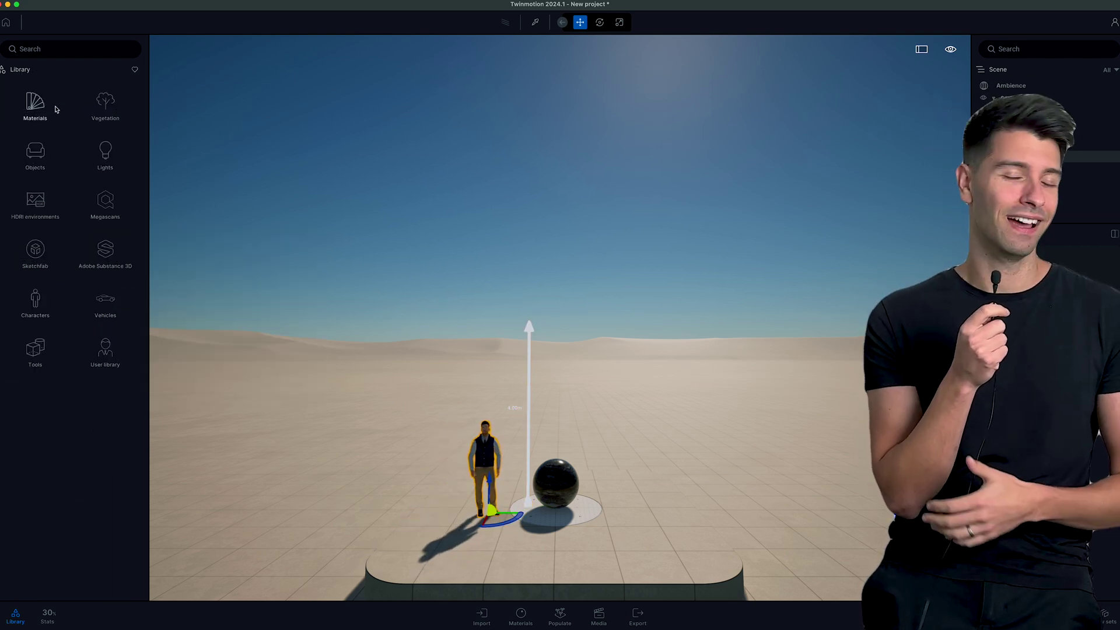
click(35, 153)
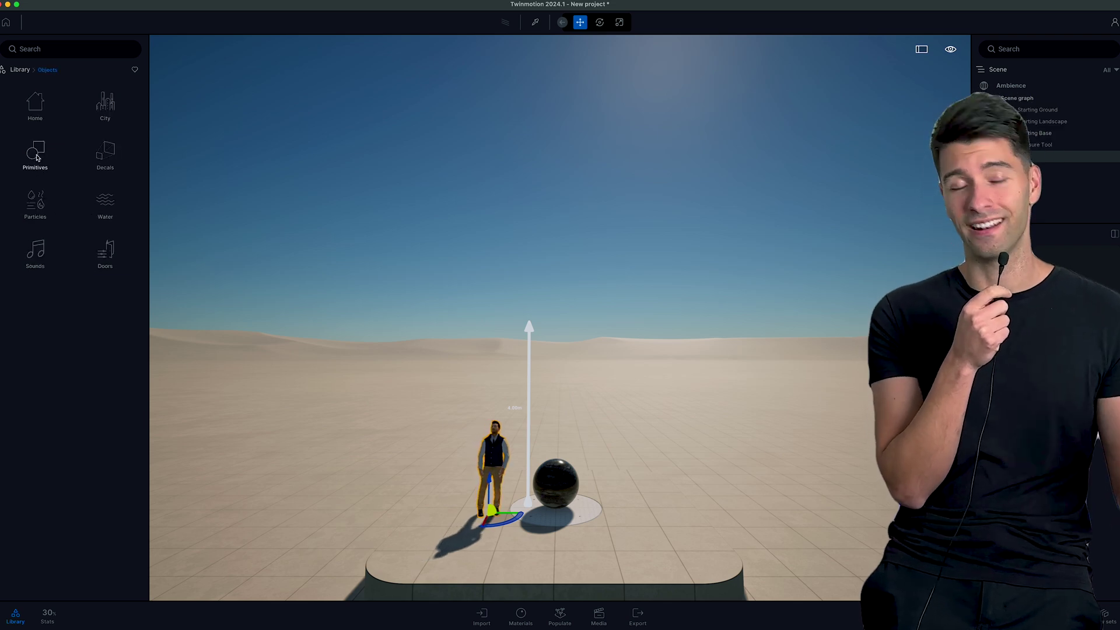
Place a Box 1m primitive, stretch it wider, and float it just above the man's head.
click(32, 154)
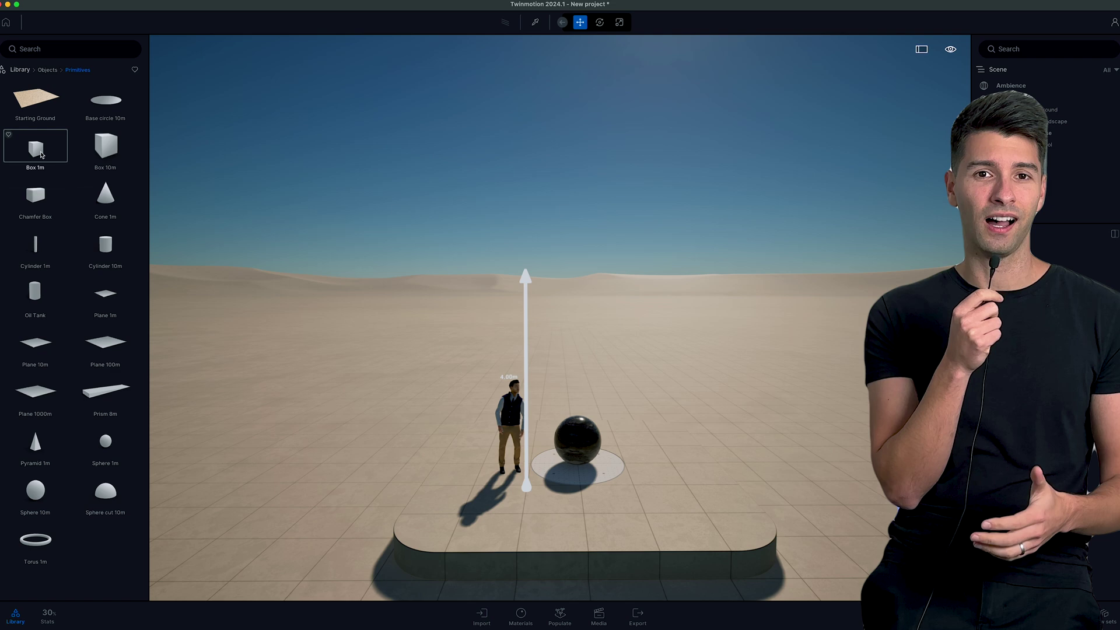
drag(35, 148, 496, 483)
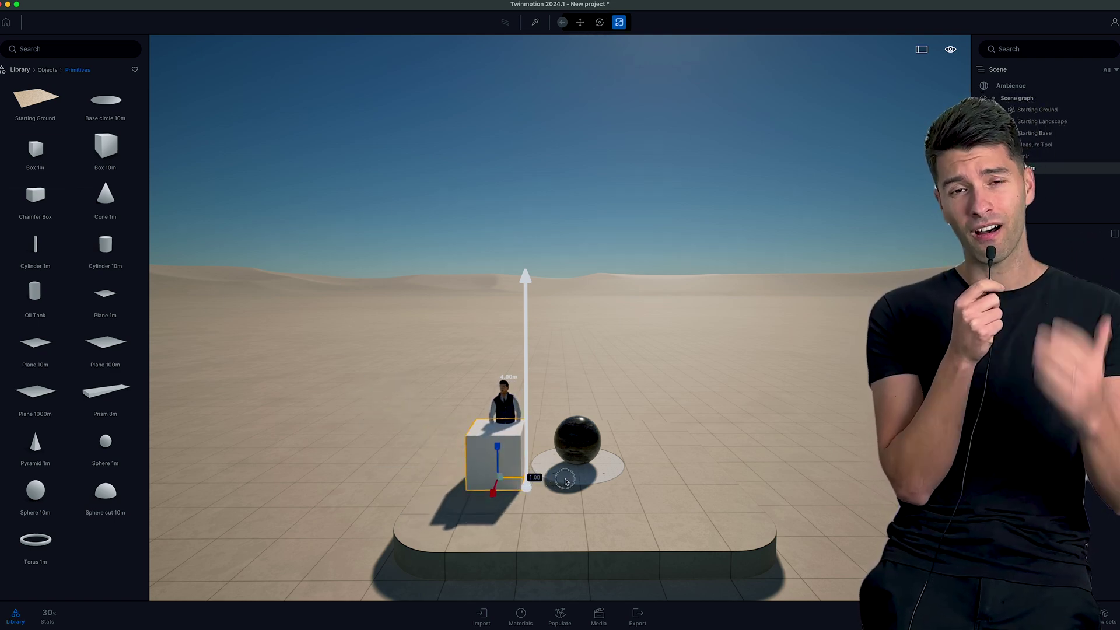
drag(564, 480, 507, 486)
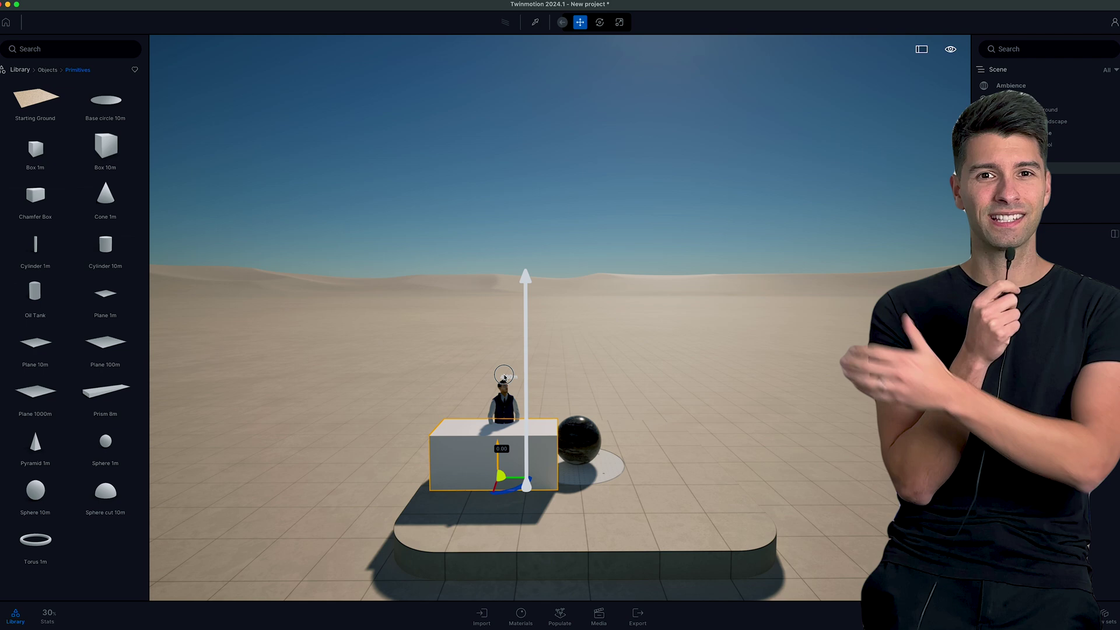
drag(504, 376, 522, 396)
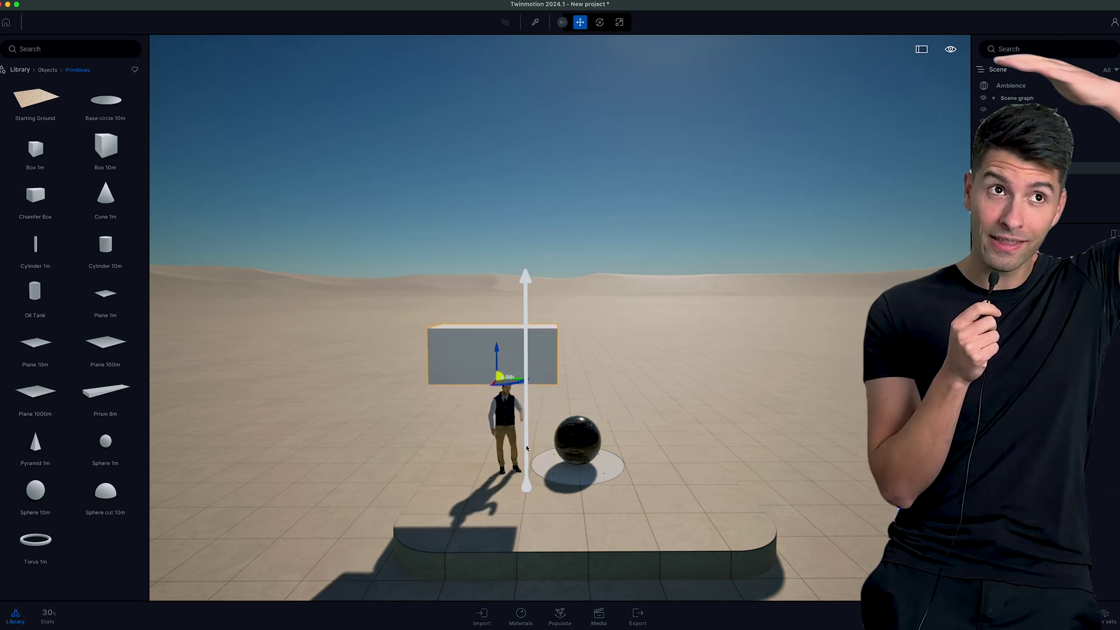
click(527, 484)
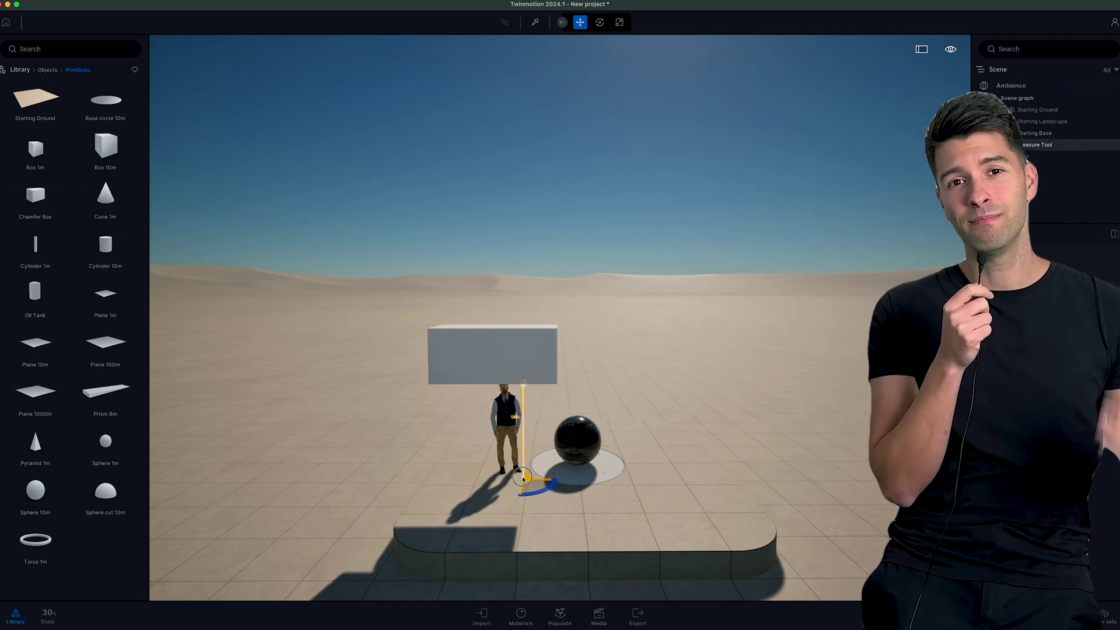
scroll(470, 520, down, 5)
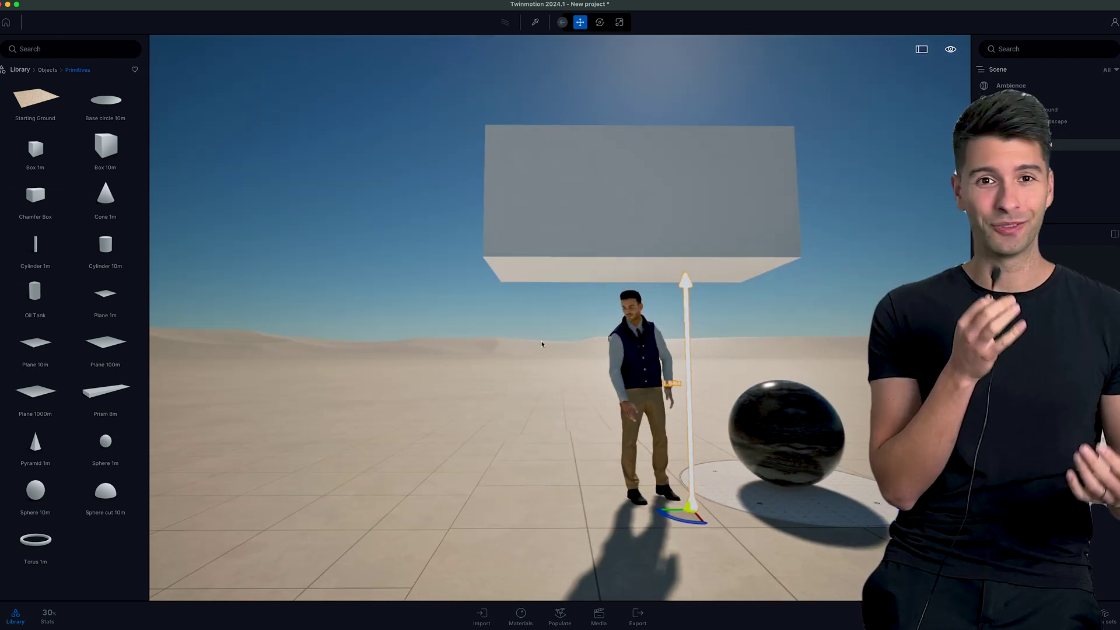
click(645, 277)
drag(632, 304, 631, 311)
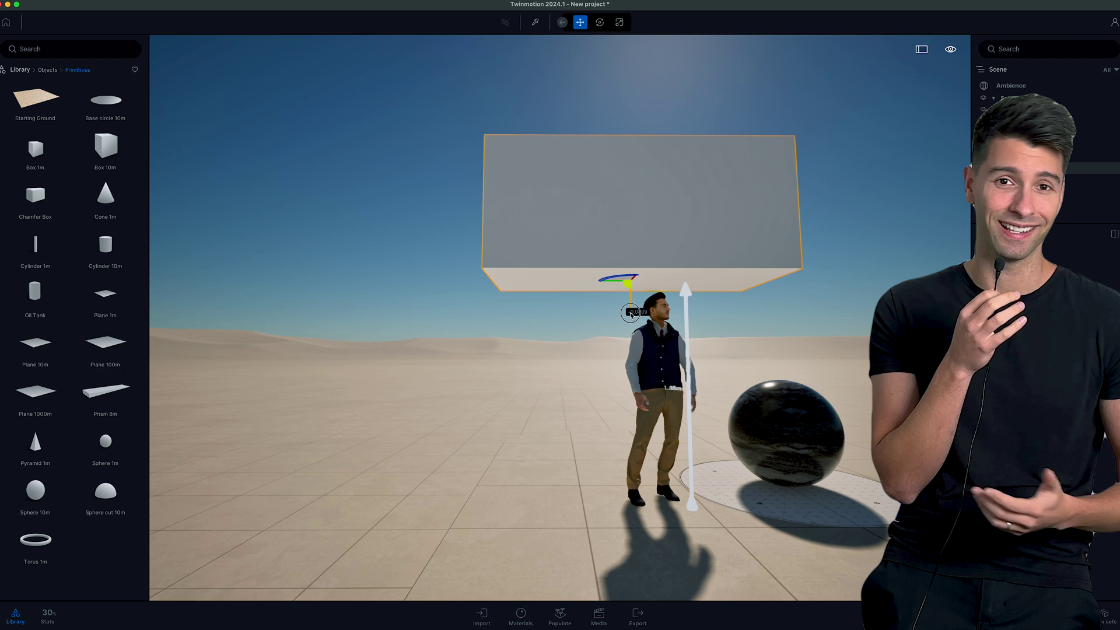
scroll(650, 435, up, 5)
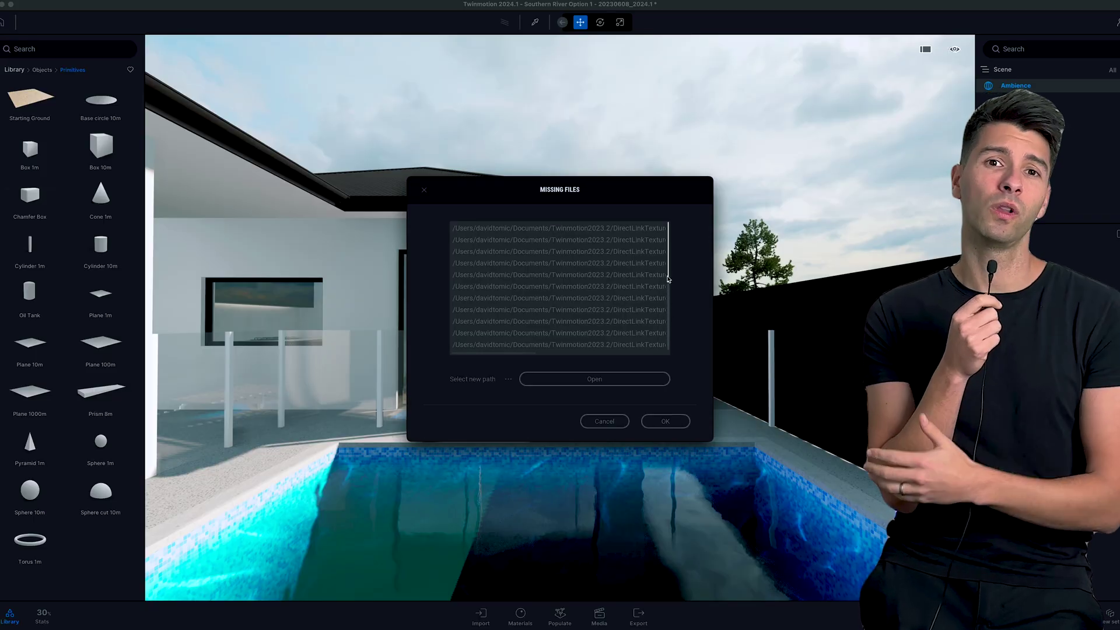
Zoom the view over the Southern River Option 1 house and pool scene.
scroll(669, 299, up, 1)
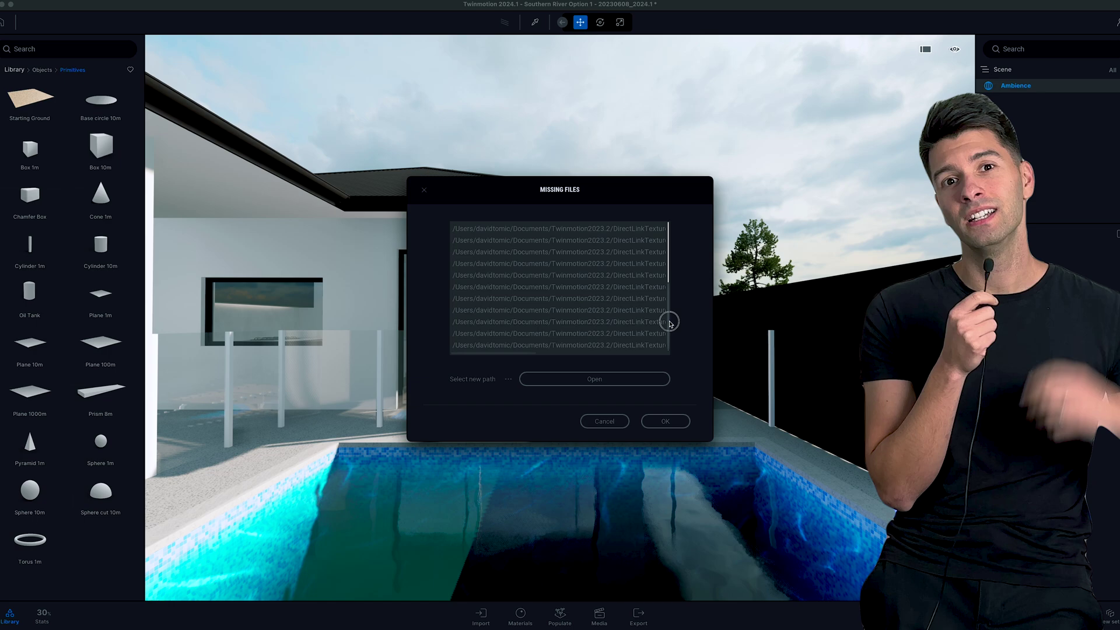
Dismiss the Missing Files warning, orbit the site, and load the Image19 interior view from Media.
click(664, 422)
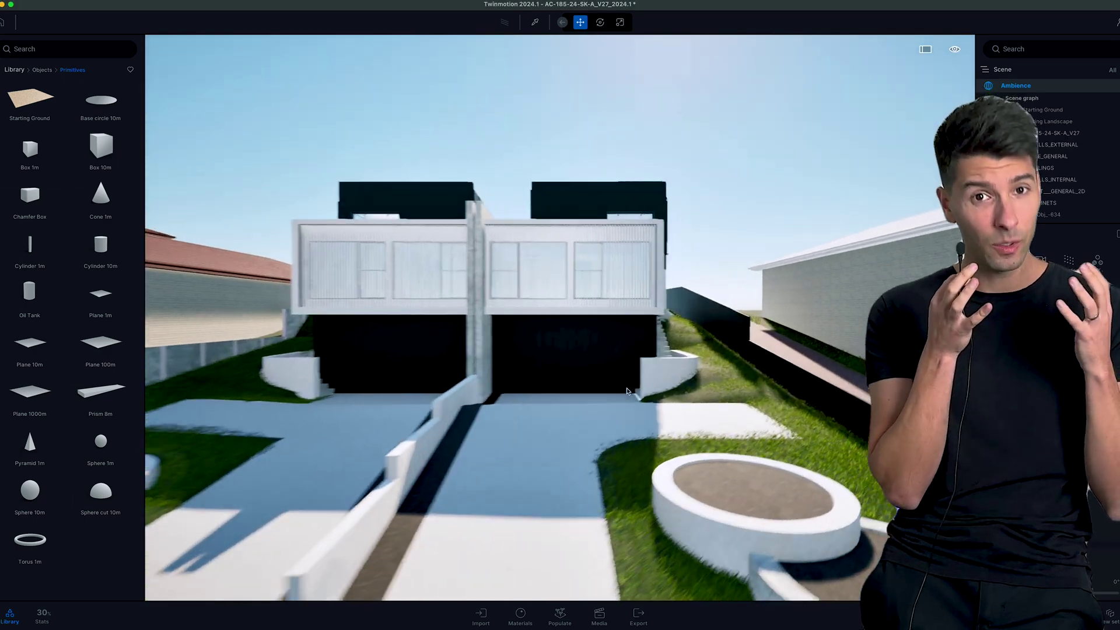
drag(626, 391, 688, 408)
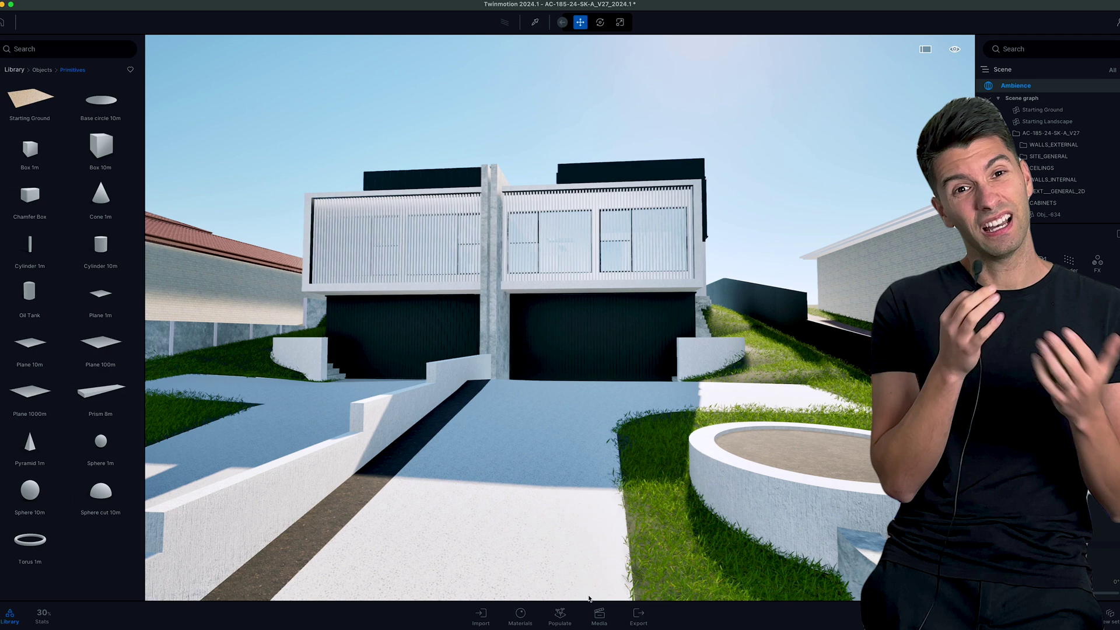
click(597, 613)
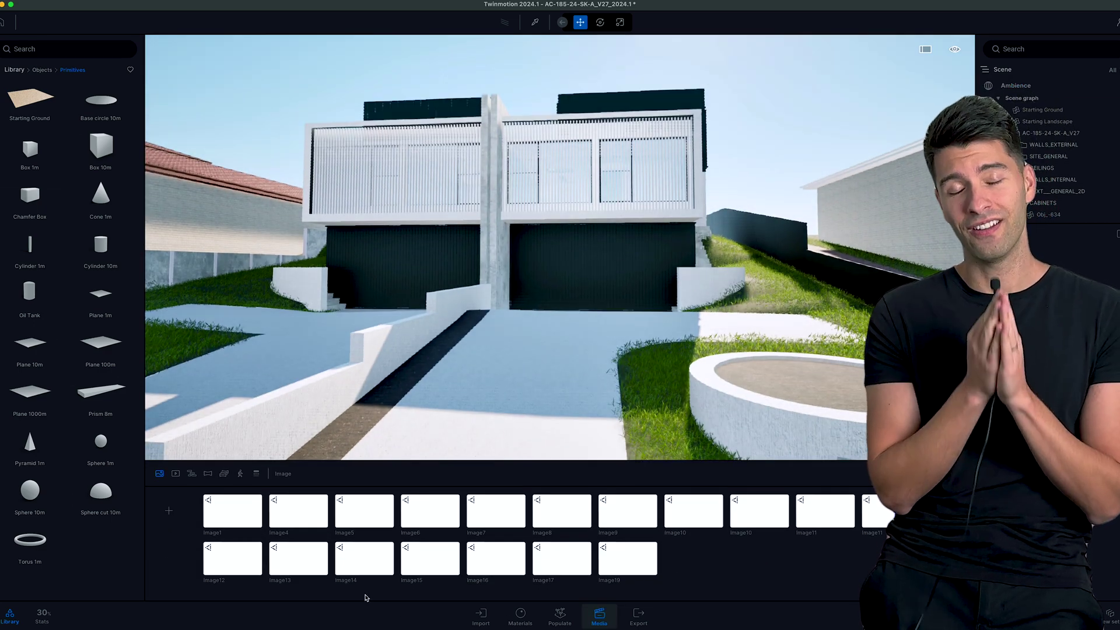
click(629, 563)
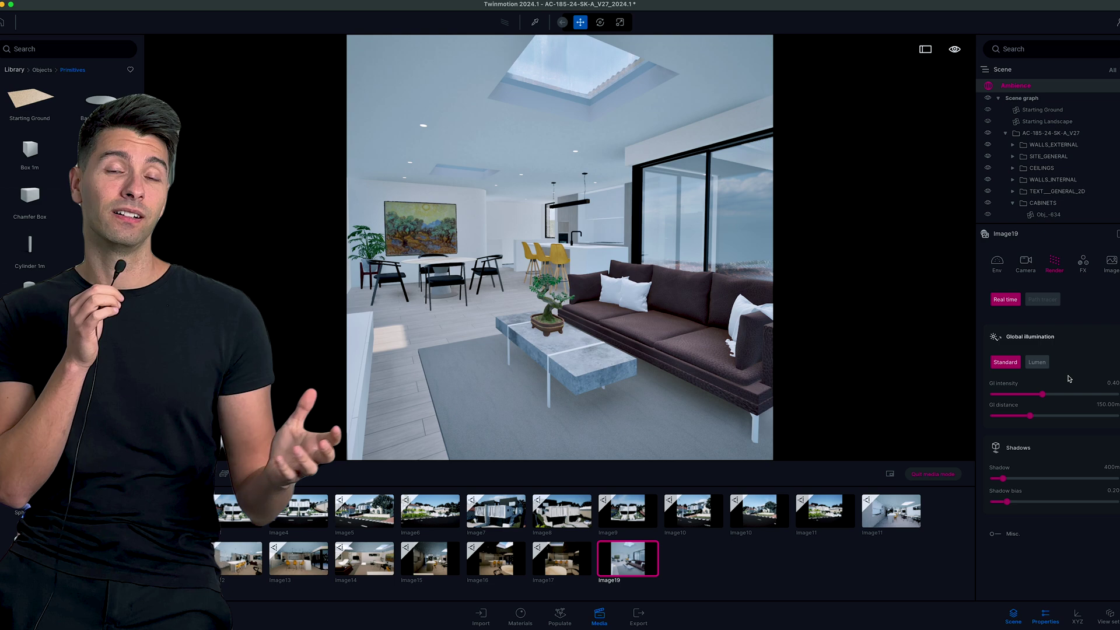
Switch global illumination to Lumen, back to Standard, then to Lumen again.
click(1036, 363)
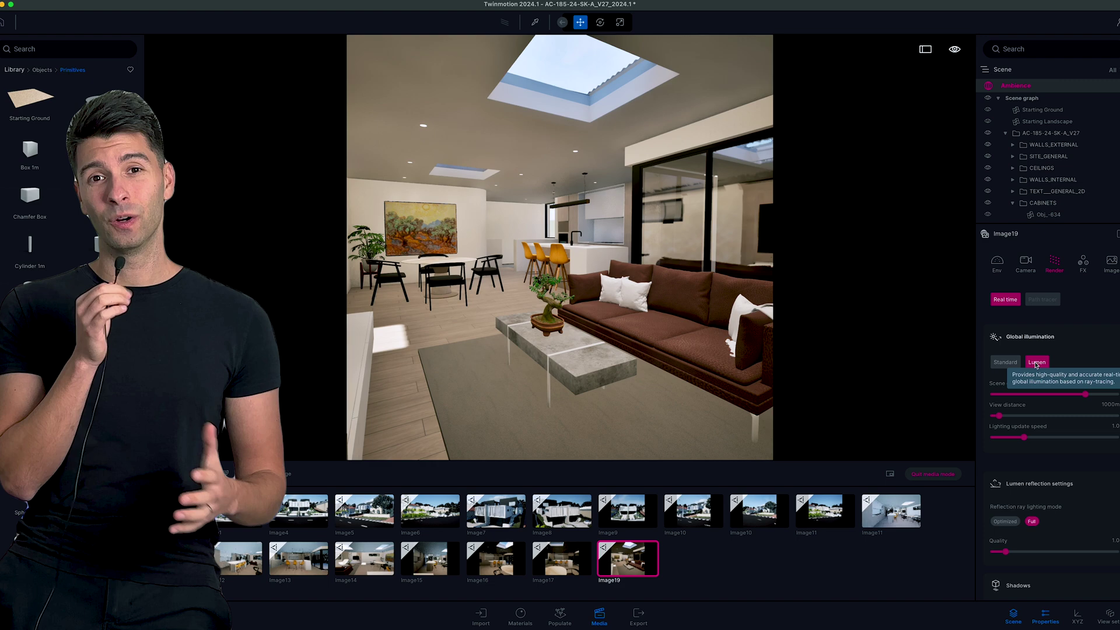
click(1004, 362)
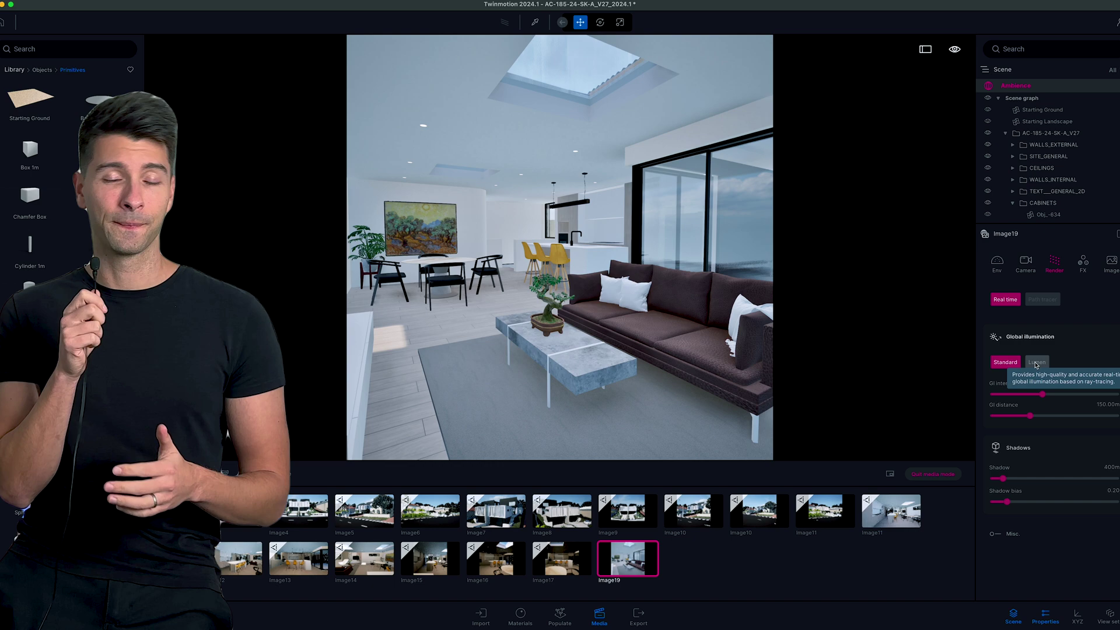
click(1036, 363)
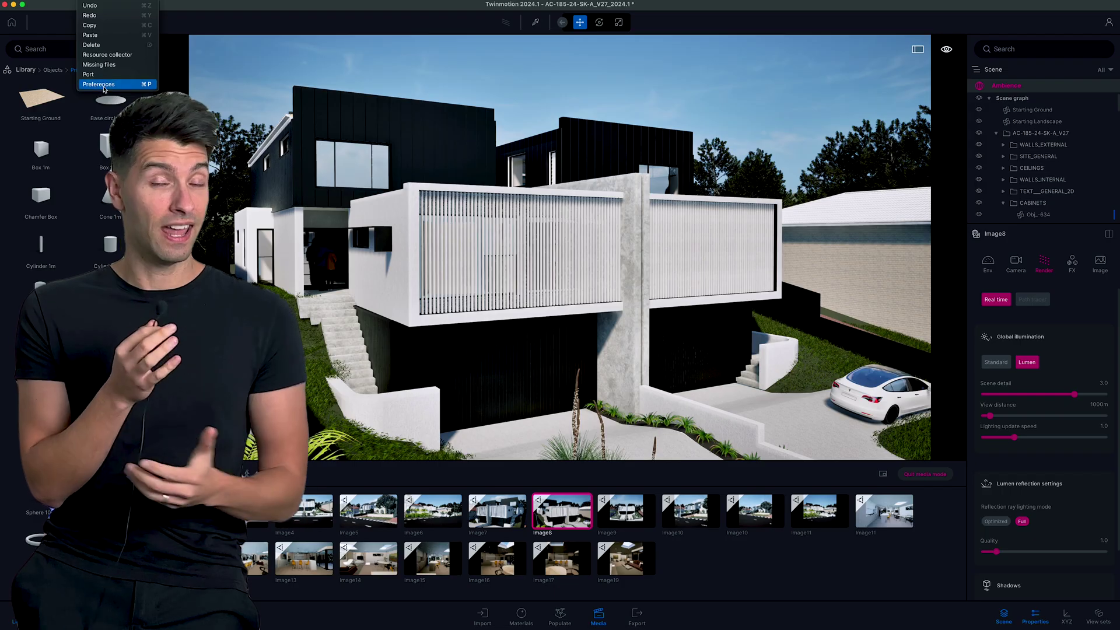
key(super+comma)
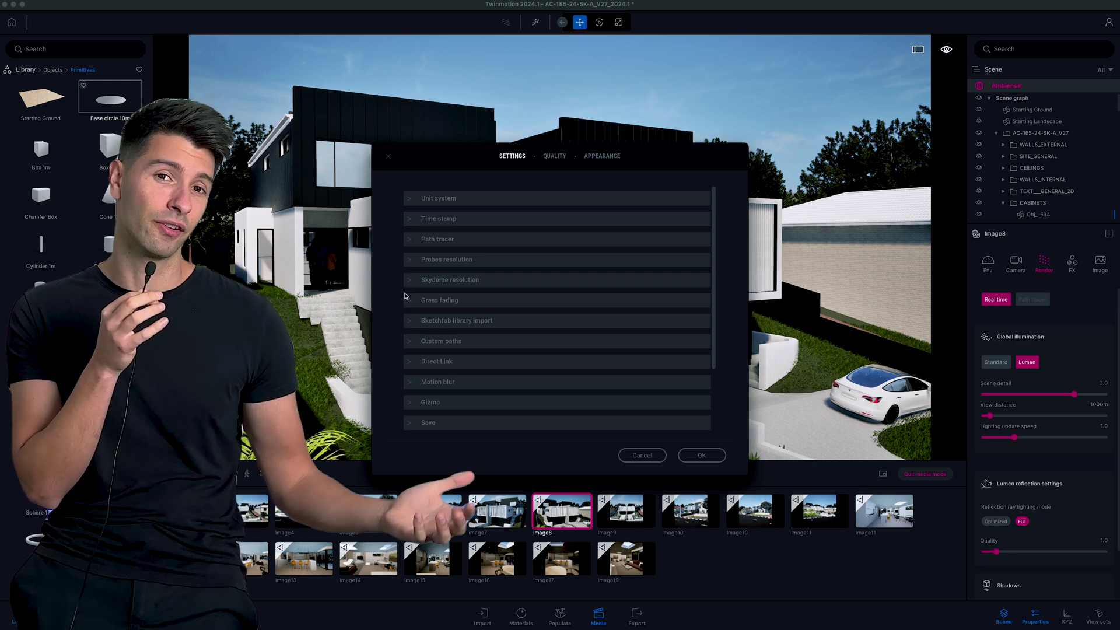
click(408, 240)
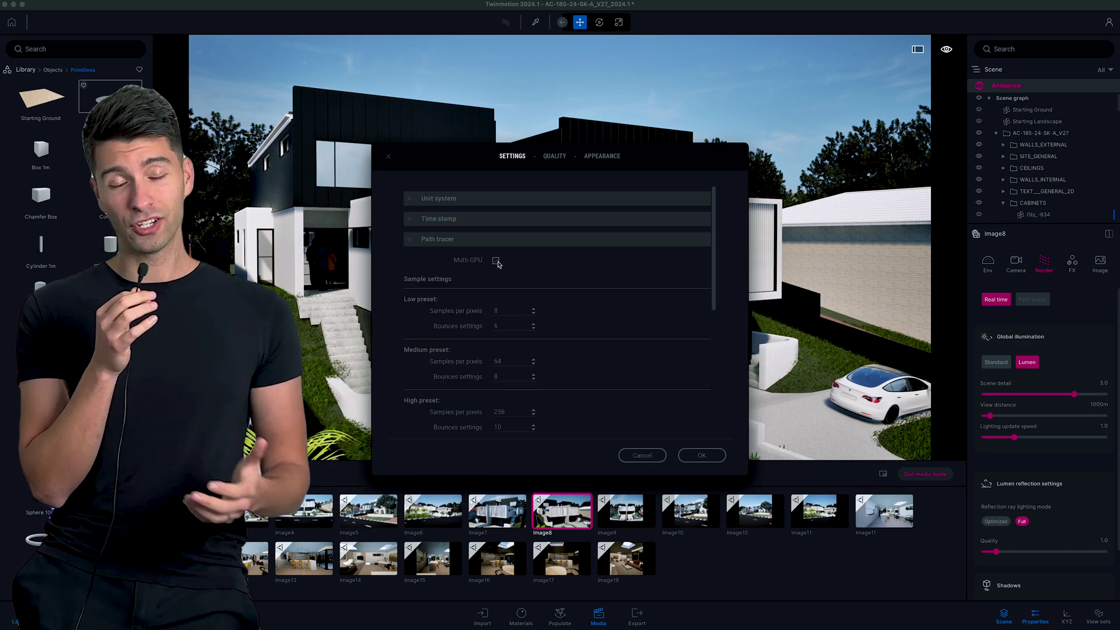
drag(713, 295, 710, 315)
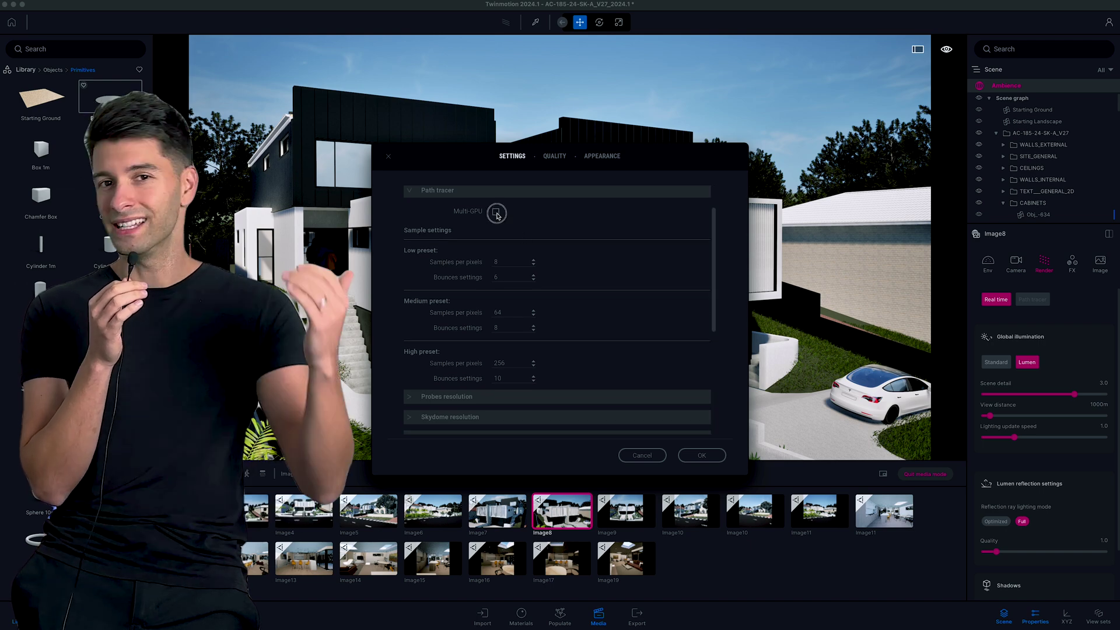
click(554, 157)
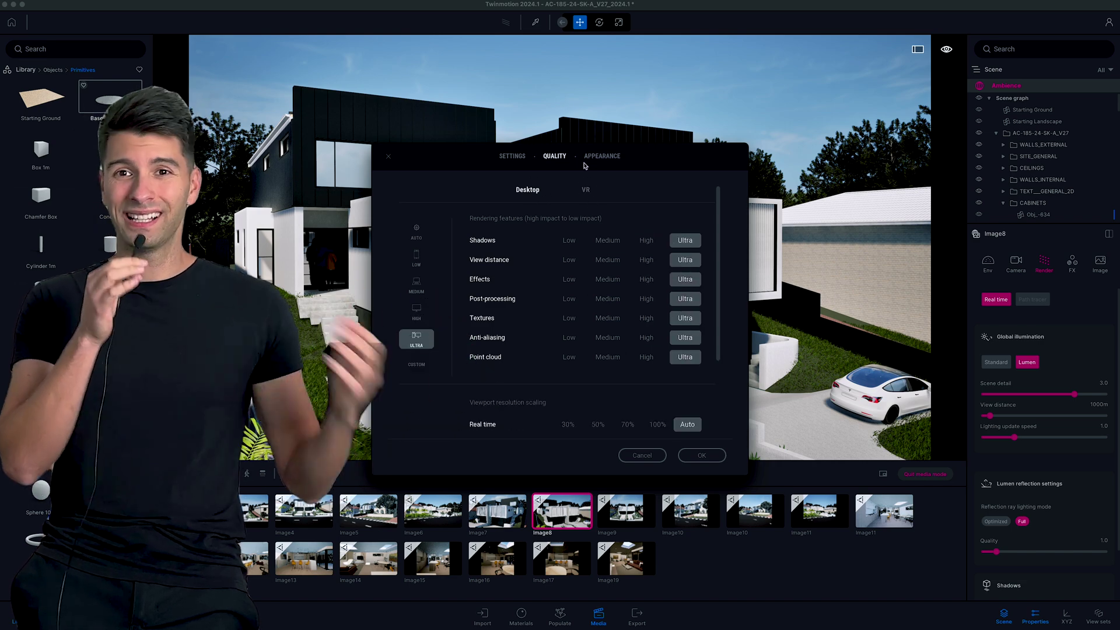
click(601, 156)
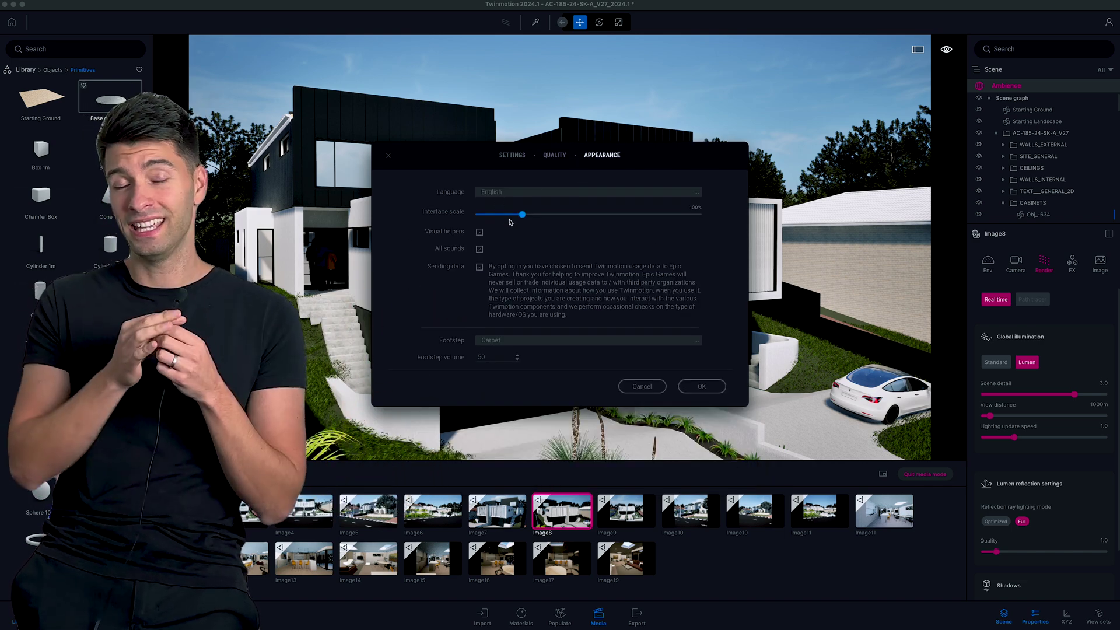
click(554, 155)
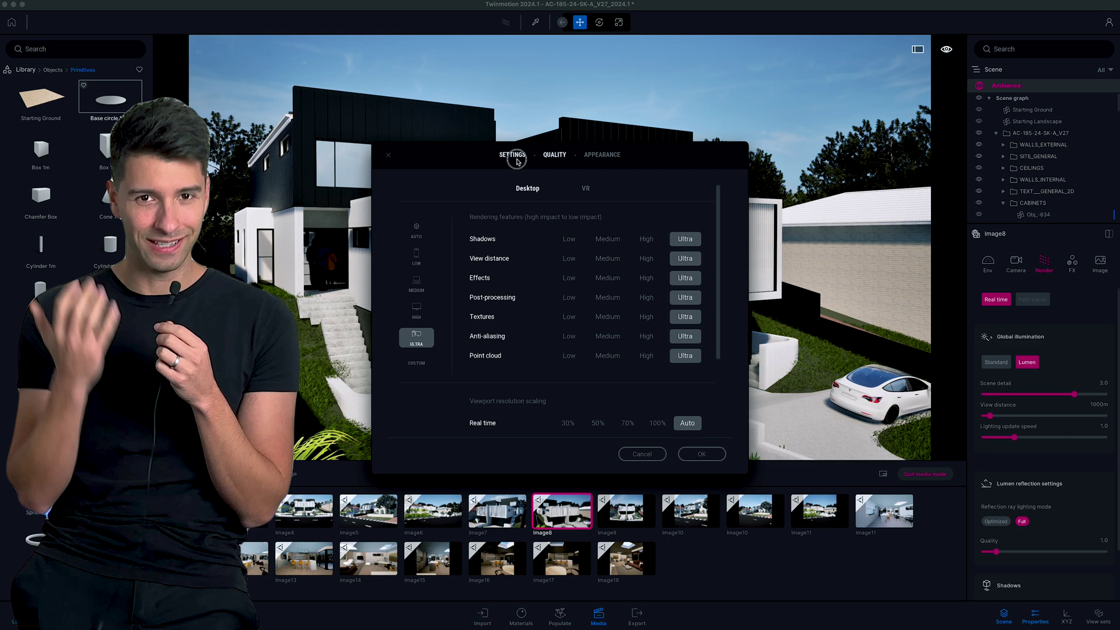
click(512, 154)
click(652, 453)
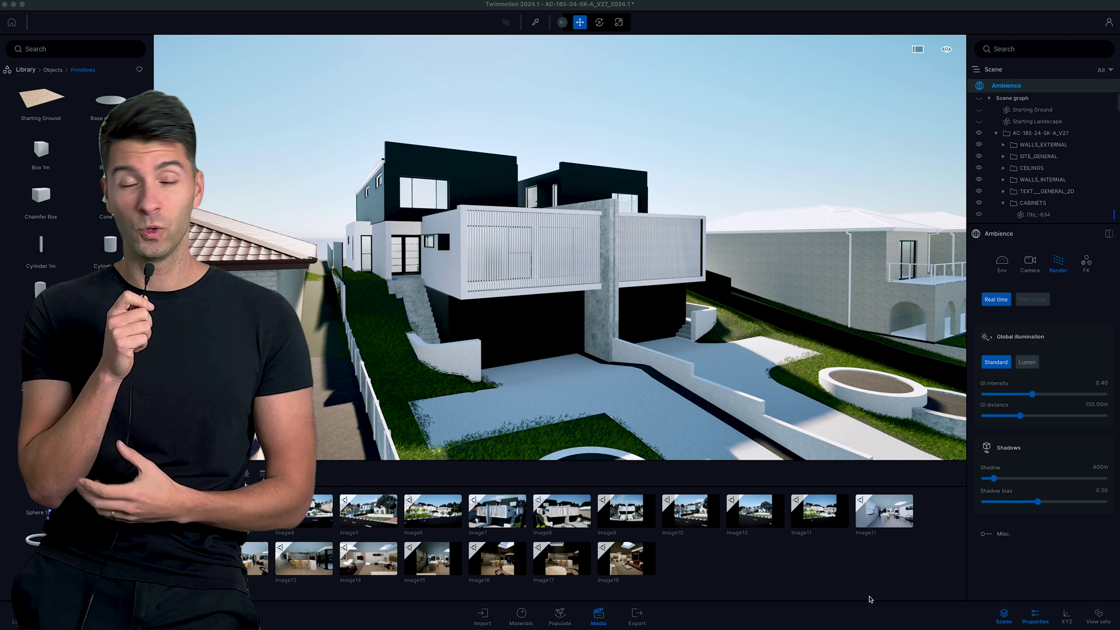
Expand the Ambience camera's Lens Details, then switch to the Image8 exterior view.
click(1030, 262)
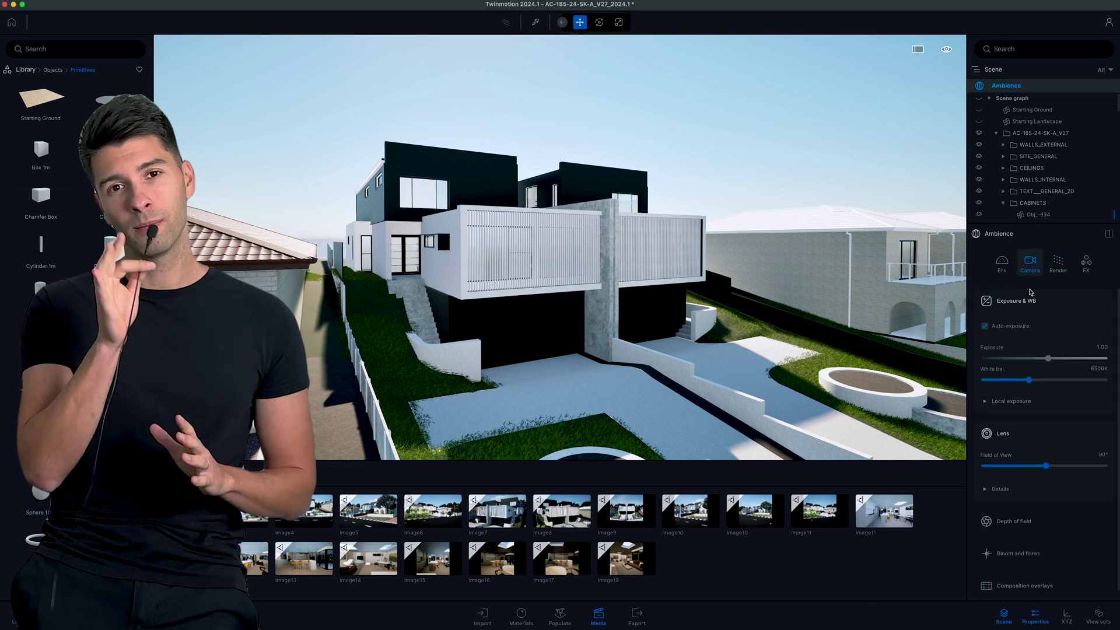
scroll(1014, 470, down, 1)
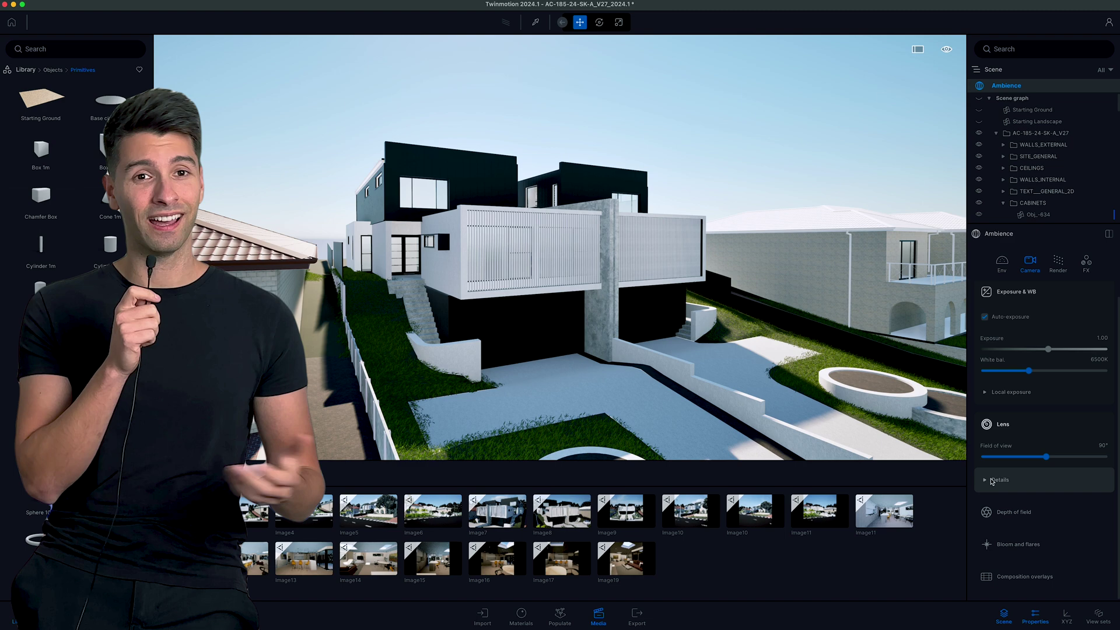
click(992, 479)
scroll(1009, 461, down, 3)
scroll(1011, 459, down, 2)
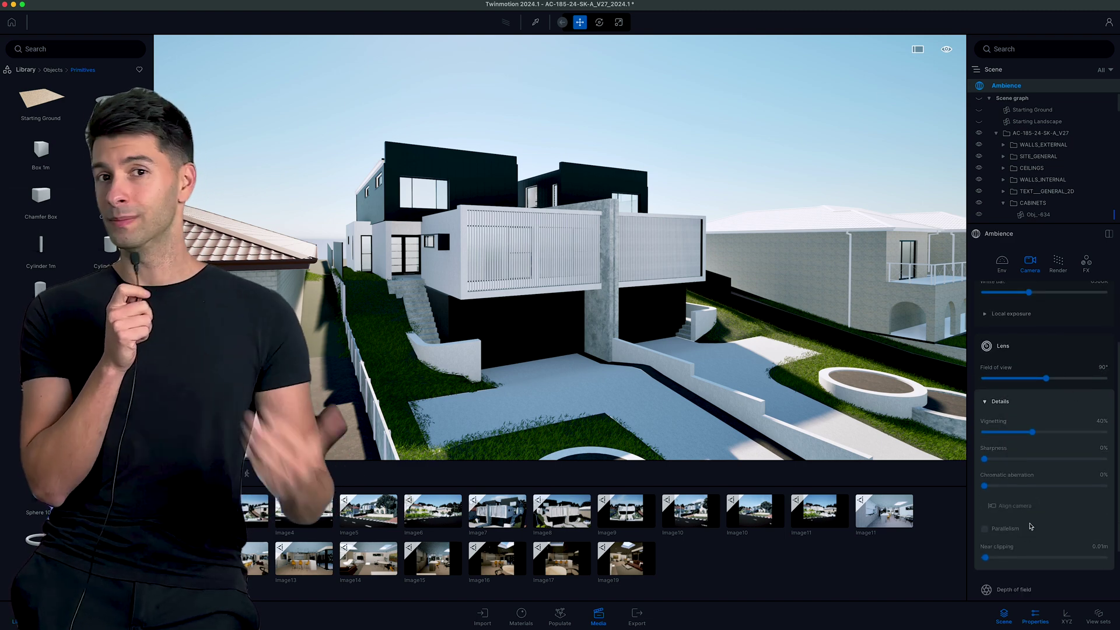
click(562, 513)
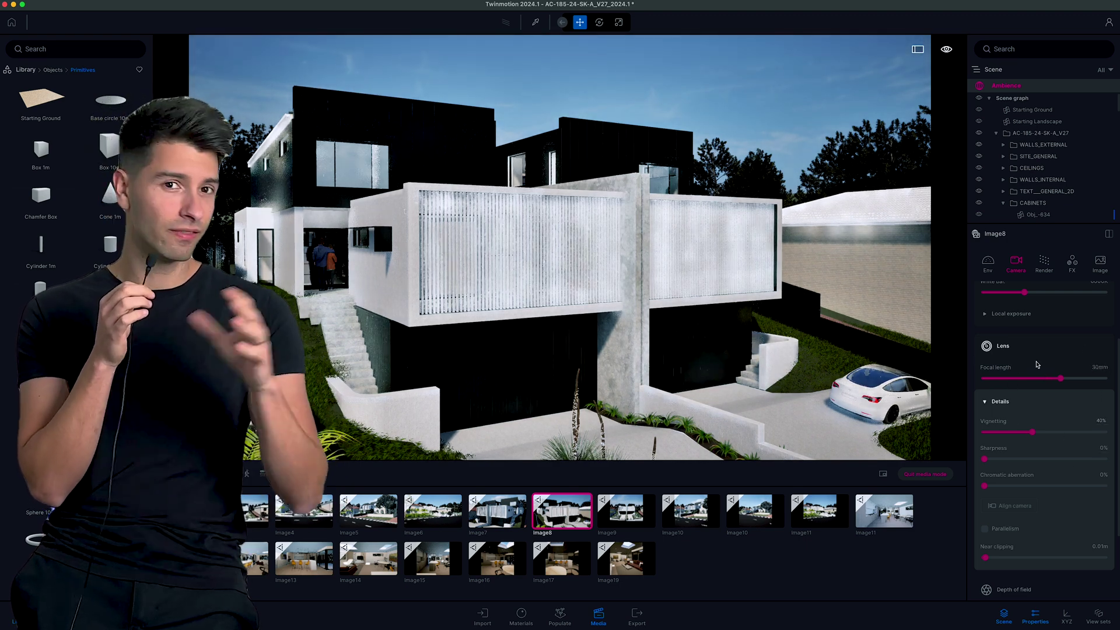
Open Edit > Preferences and expand Unit system to see Centimeters, Meters, Feet and Inches.
click(87, 2)
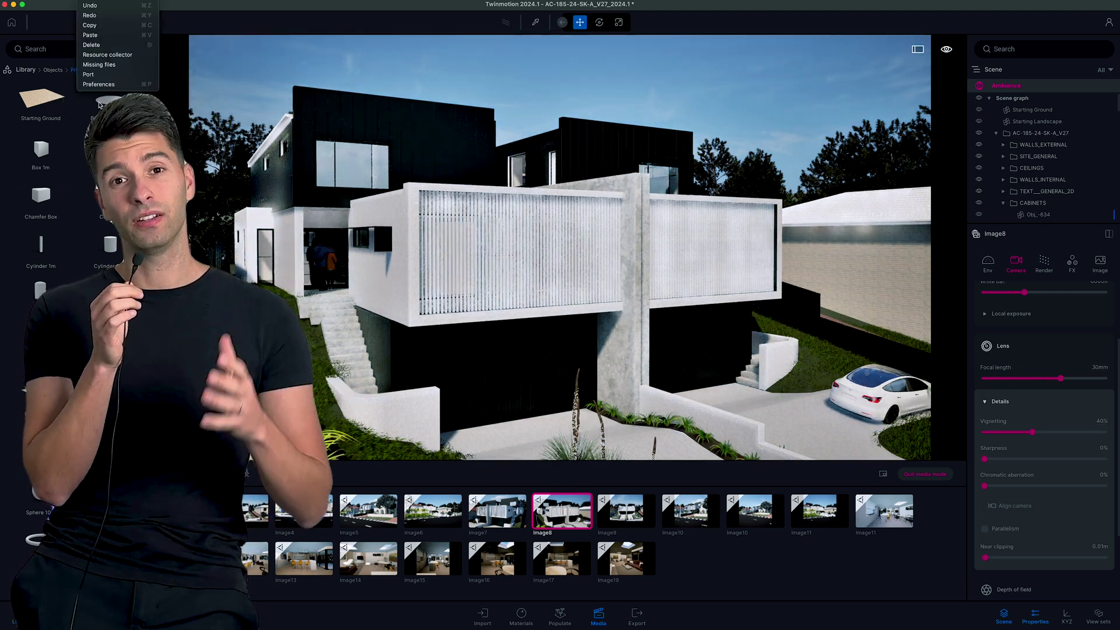
click(105, 85)
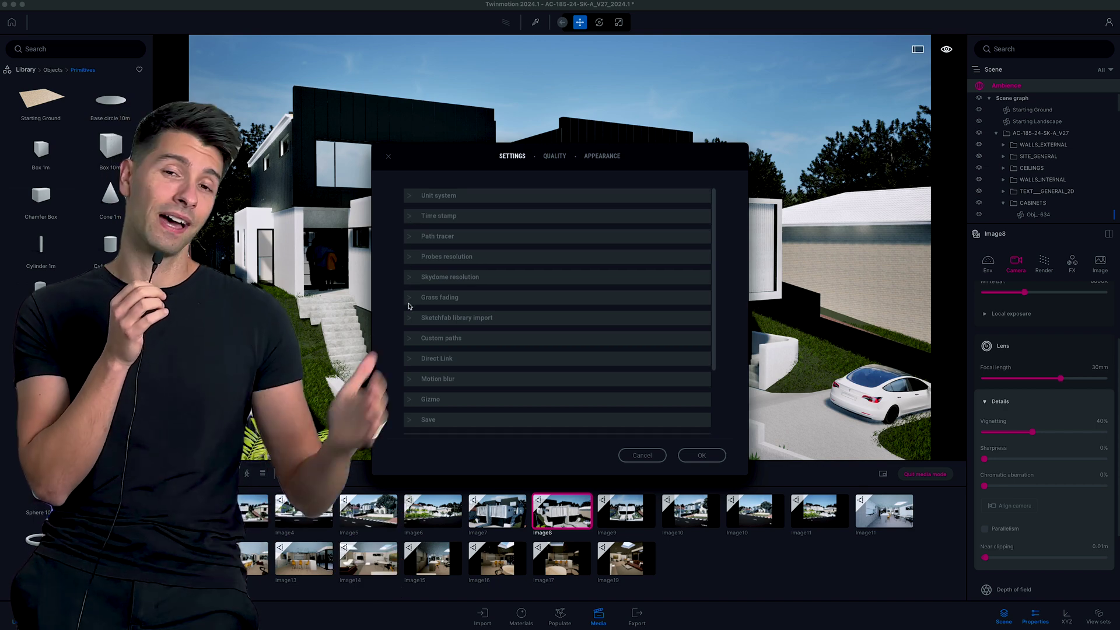
scroll(408, 321, down, 3)
scroll(410, 334, down, 2)
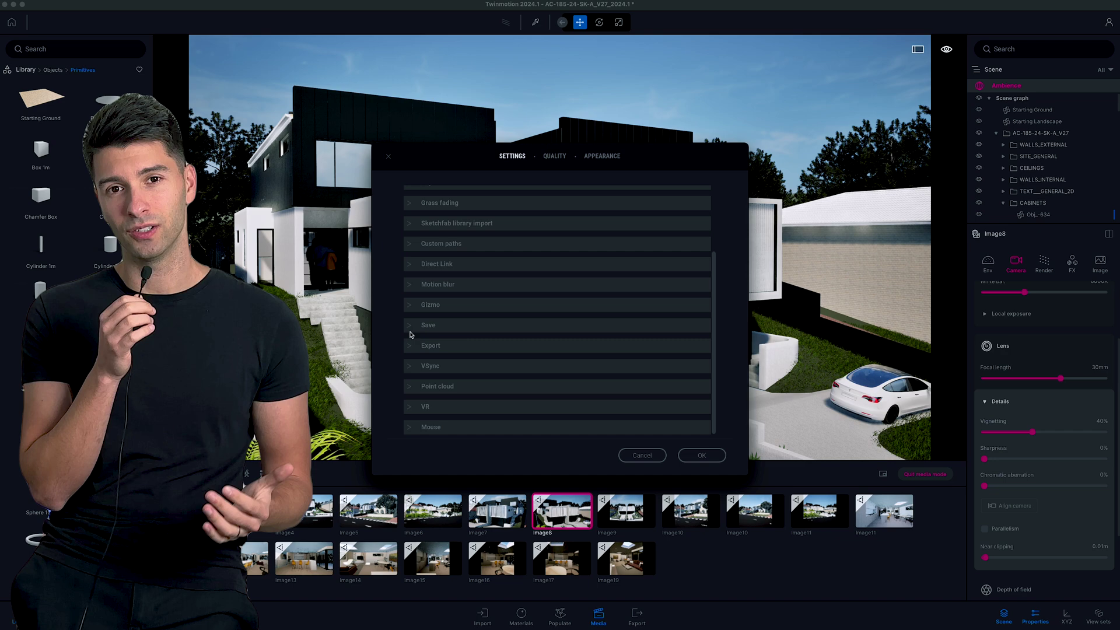
scroll(409, 332, up, 5)
click(406, 201)
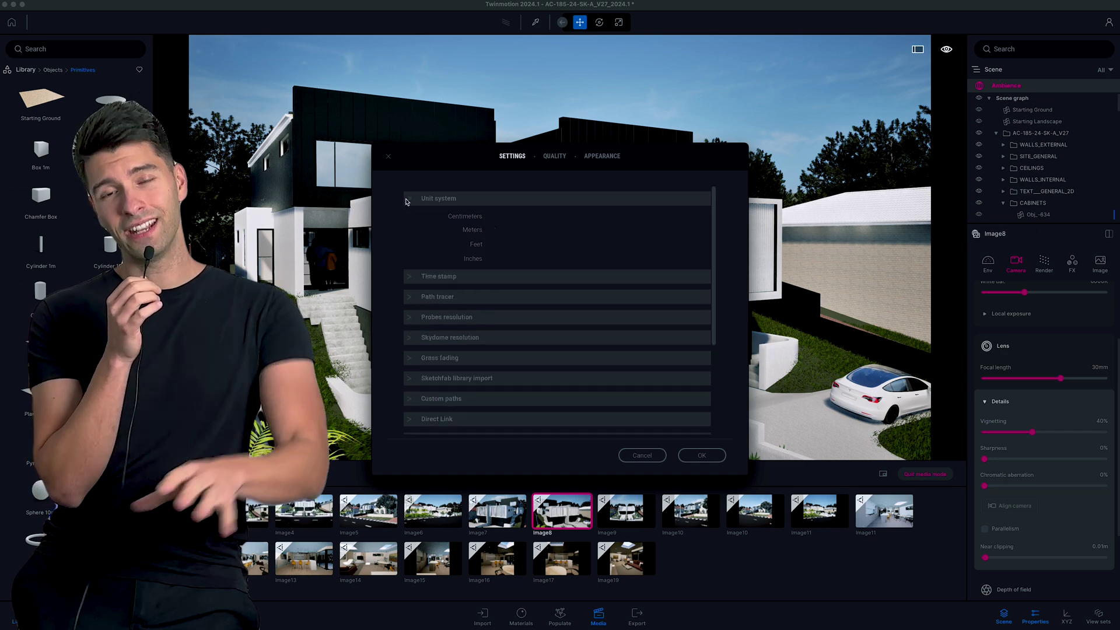
click(407, 199)
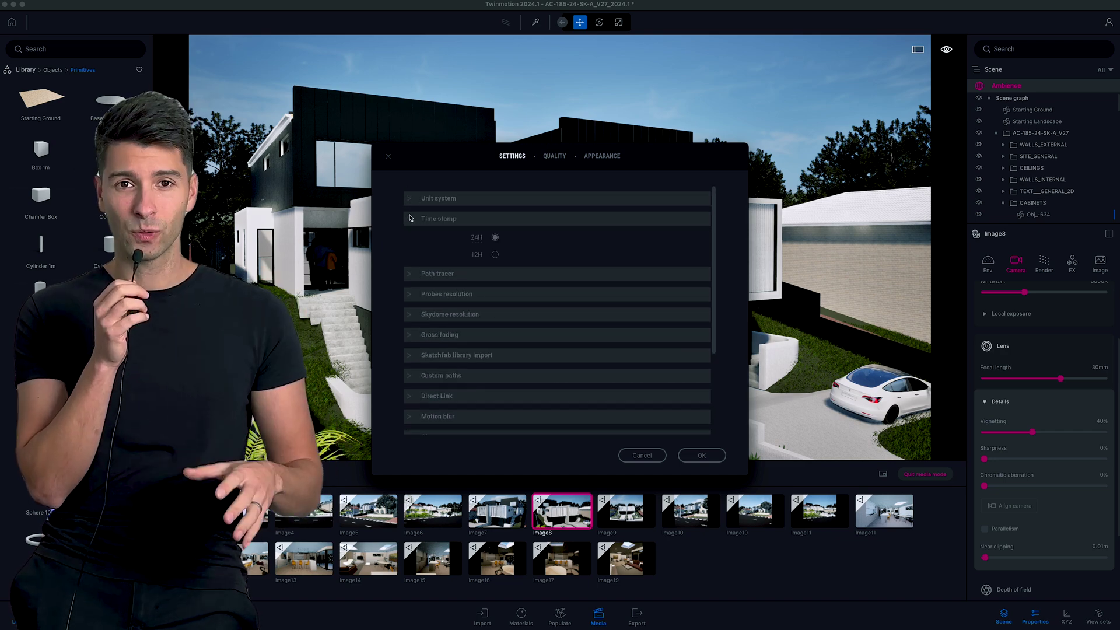
scroll(410, 245, down, 10)
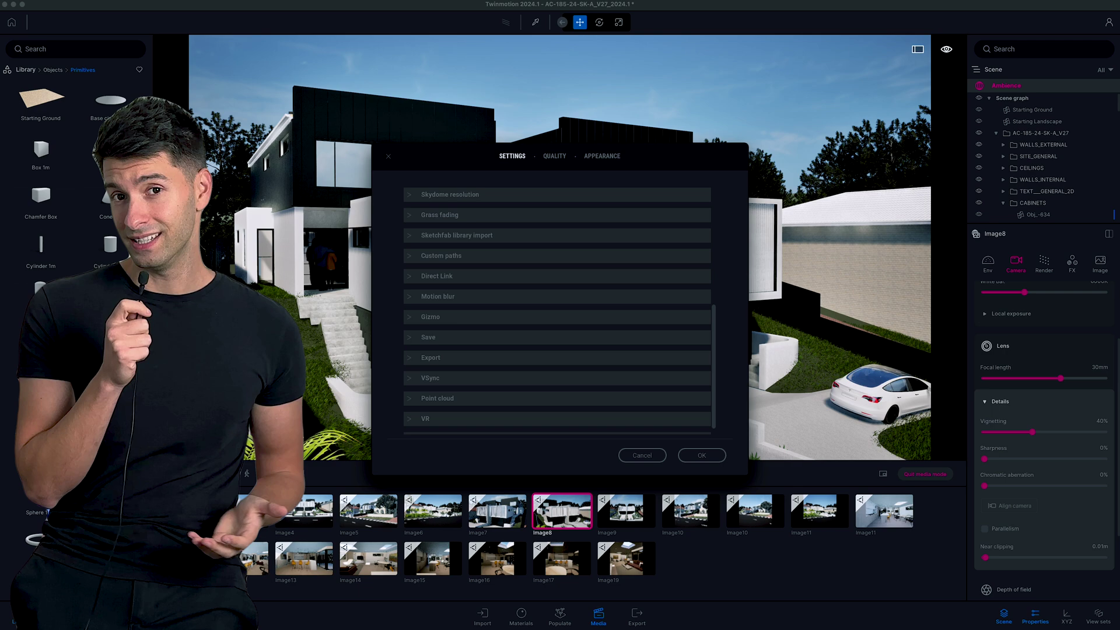
scroll(410, 220, up, 2)
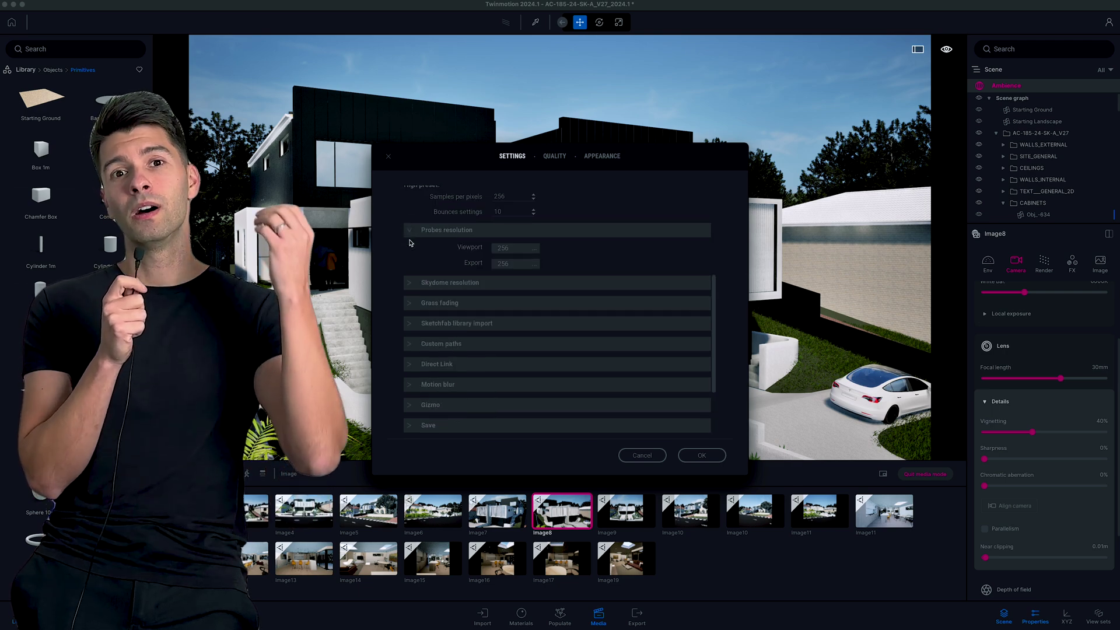
click(410, 251)
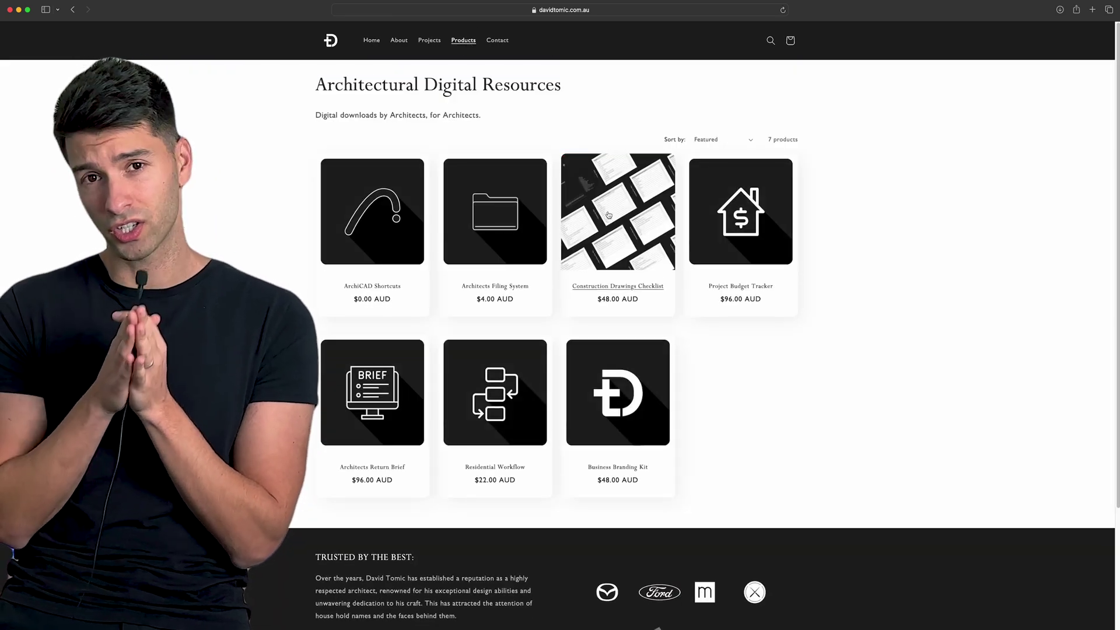
Open the Construction Drawings Checklist product page and enlarge its checklist-pages gallery image.
click(609, 215)
scroll(608, 214, up, 10)
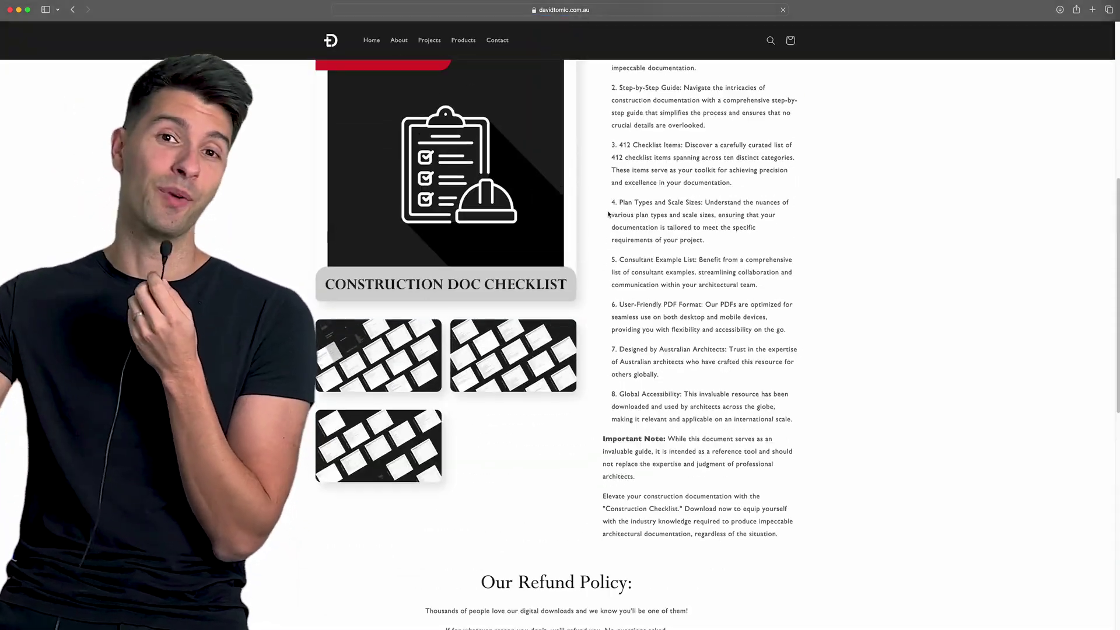
click(428, 335)
drag(1117, 288, 1115, 477)
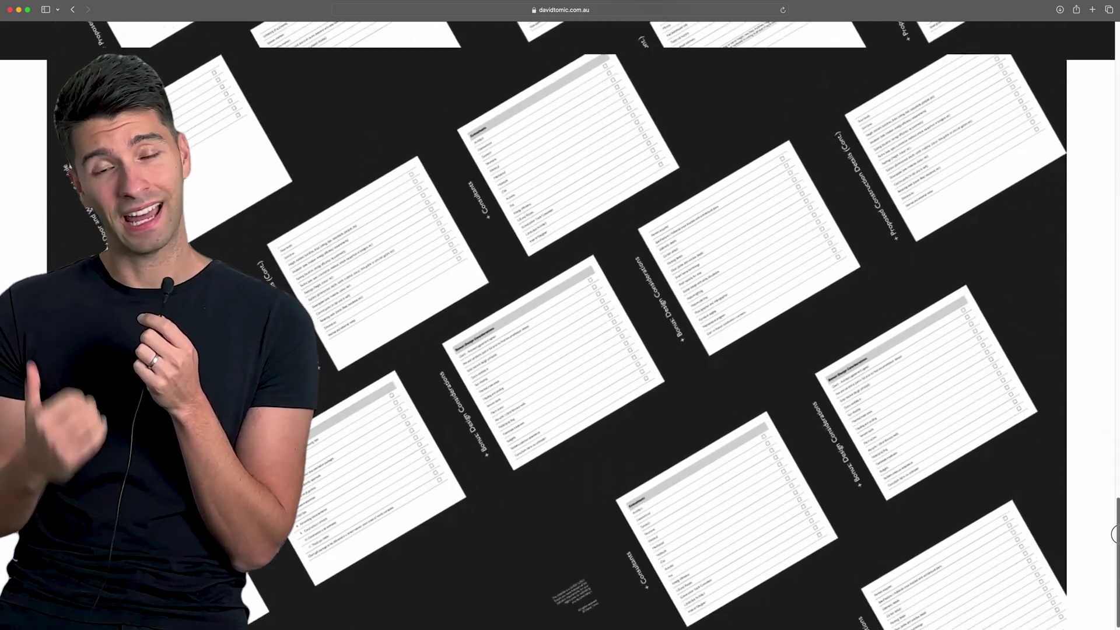
key(Escape)
scroll(656, 291, down, 1)
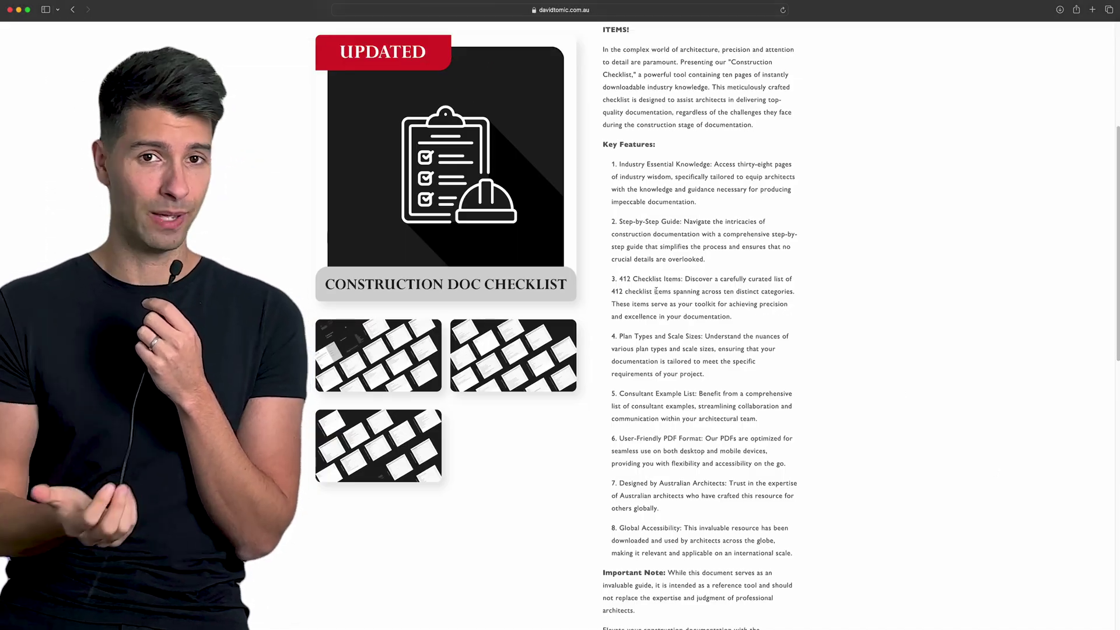
scroll(655, 290, up, 4)
Add the Construction Drawings Checklist to the cart and start entering a discount code.
click(699, 206)
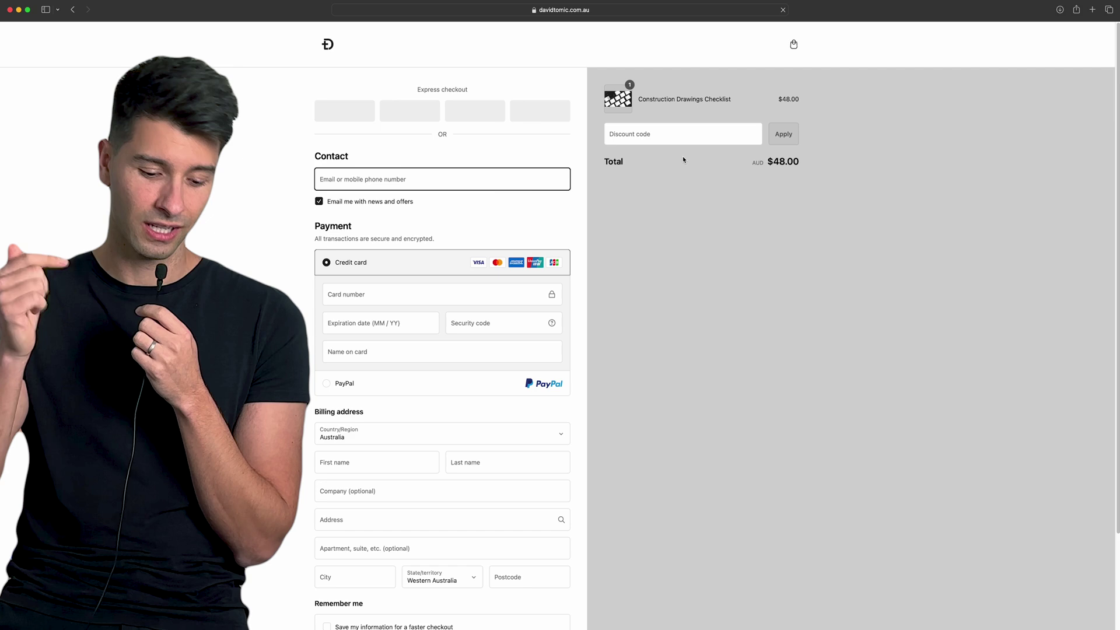
click(663, 137)
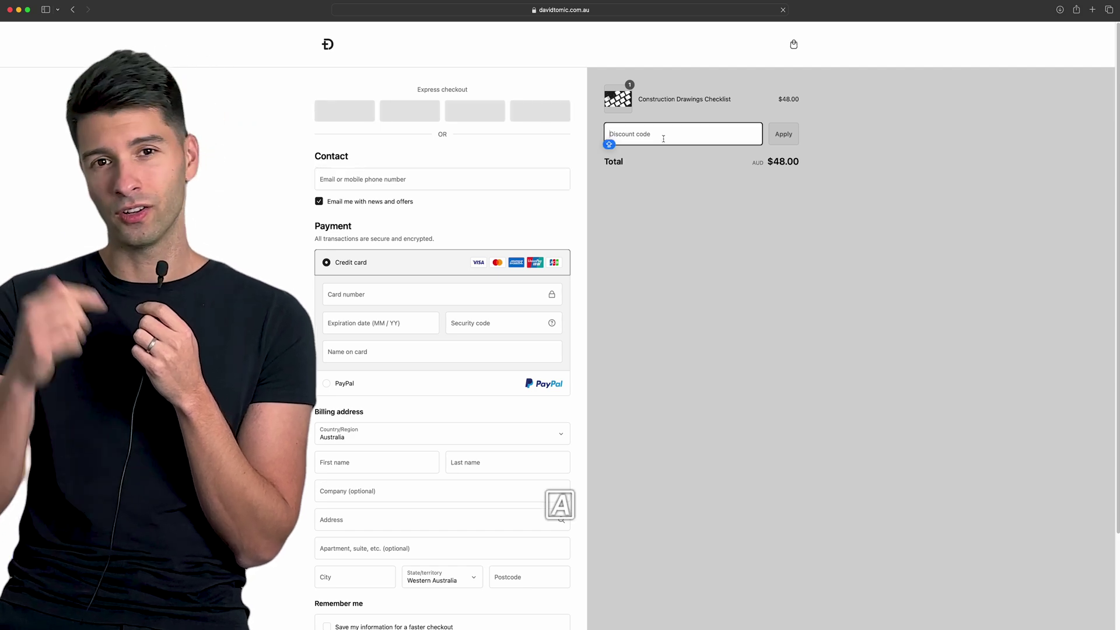
text(HA)
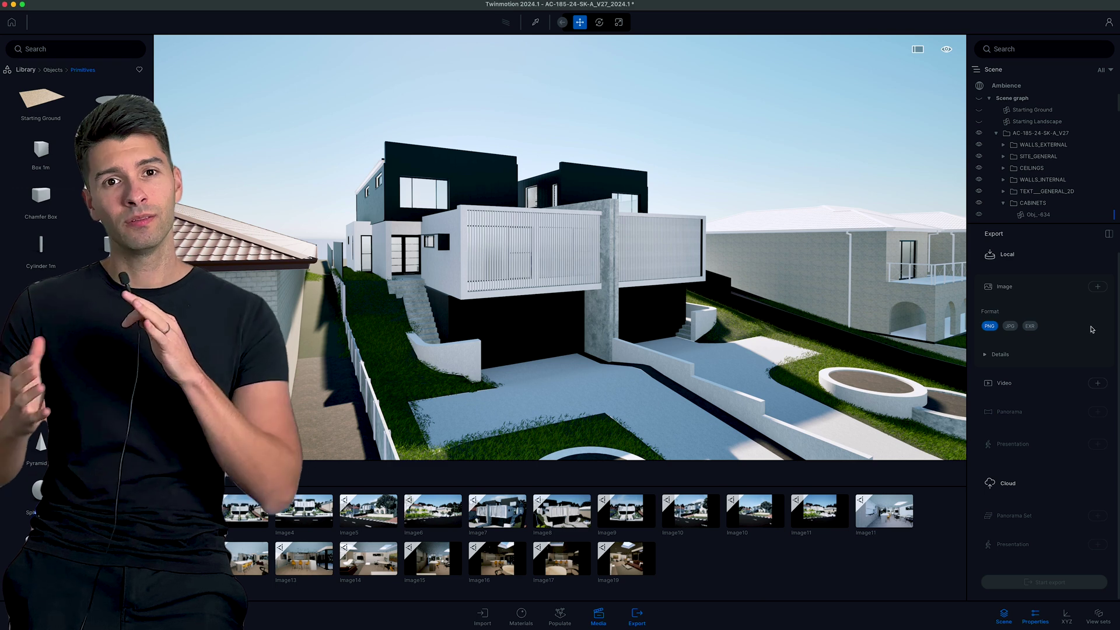
Select Image19 as the image to export and start its PNG export.
click(1099, 288)
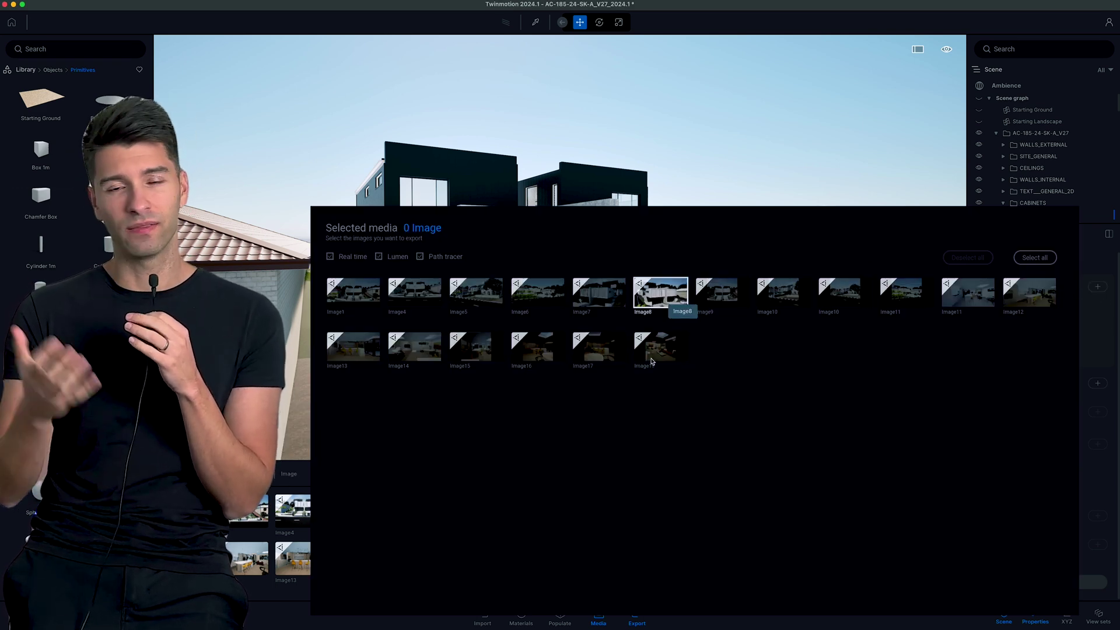
click(657, 357)
click(1116, 359)
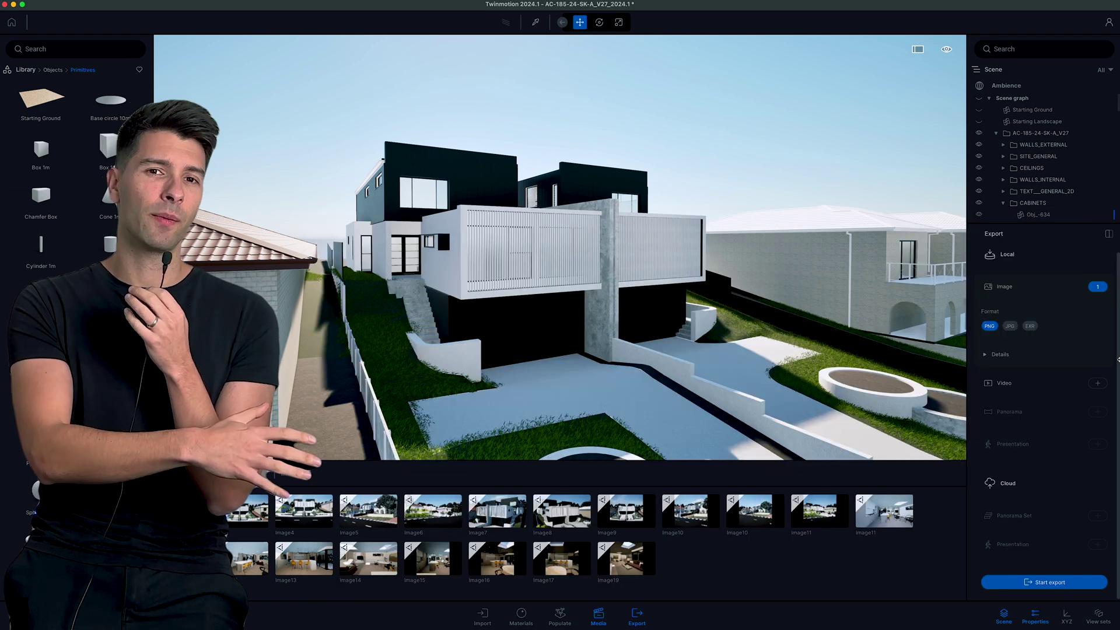
click(1049, 580)
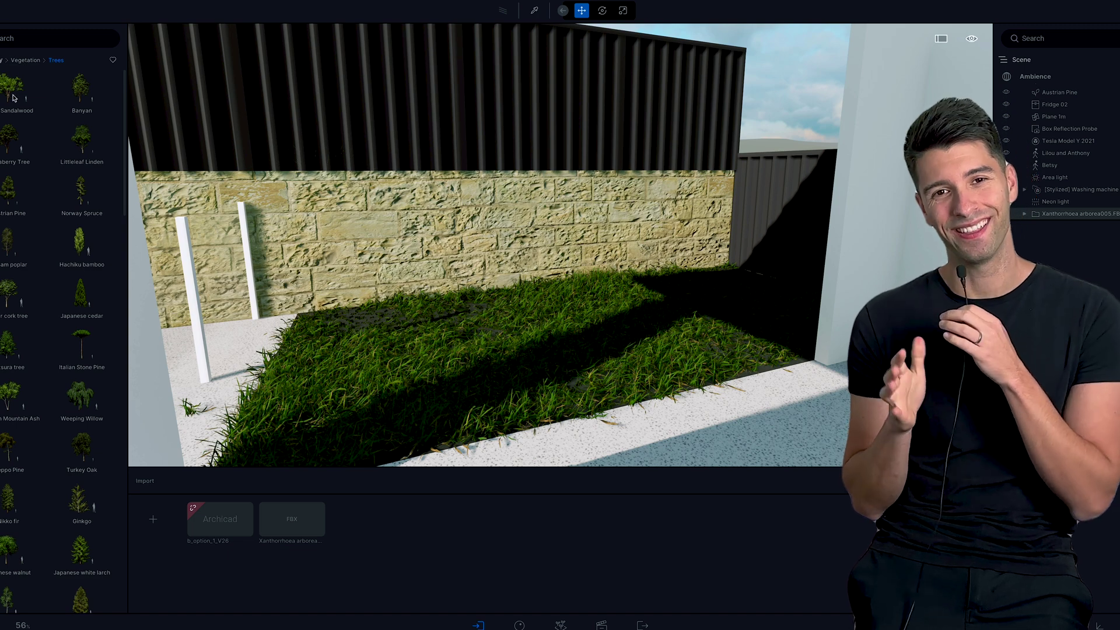
Browse Vegetation > Bushes, test-place plants by the wall, and delete the Colocasia caladium 4.
click(1, 60)
click(82, 97)
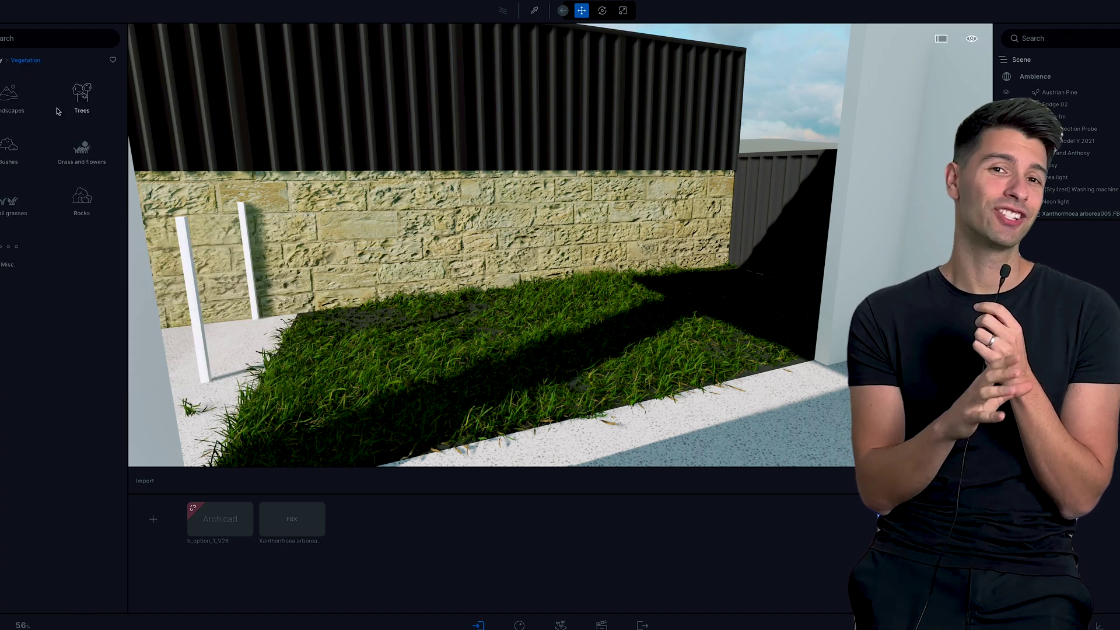
click(11, 146)
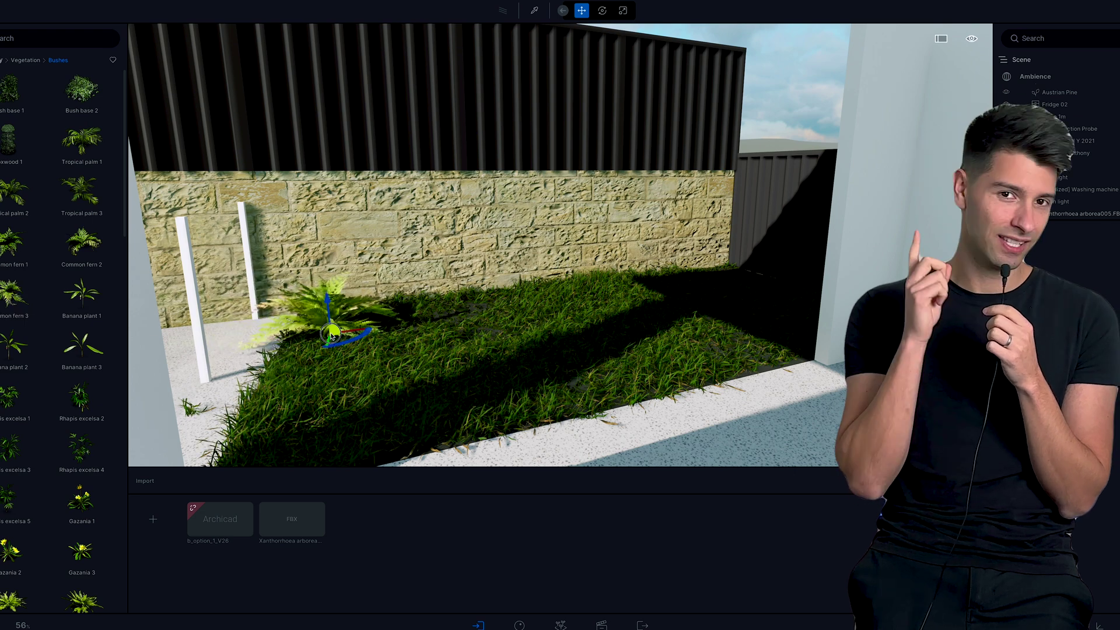
scroll(78, 308, down, 4)
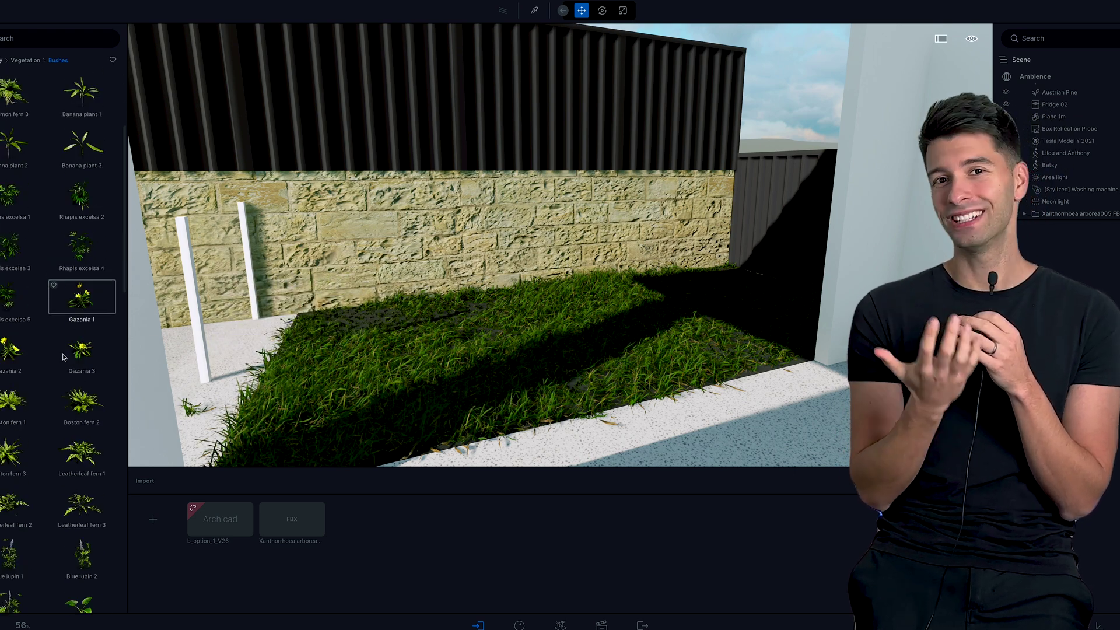
click(309, 344)
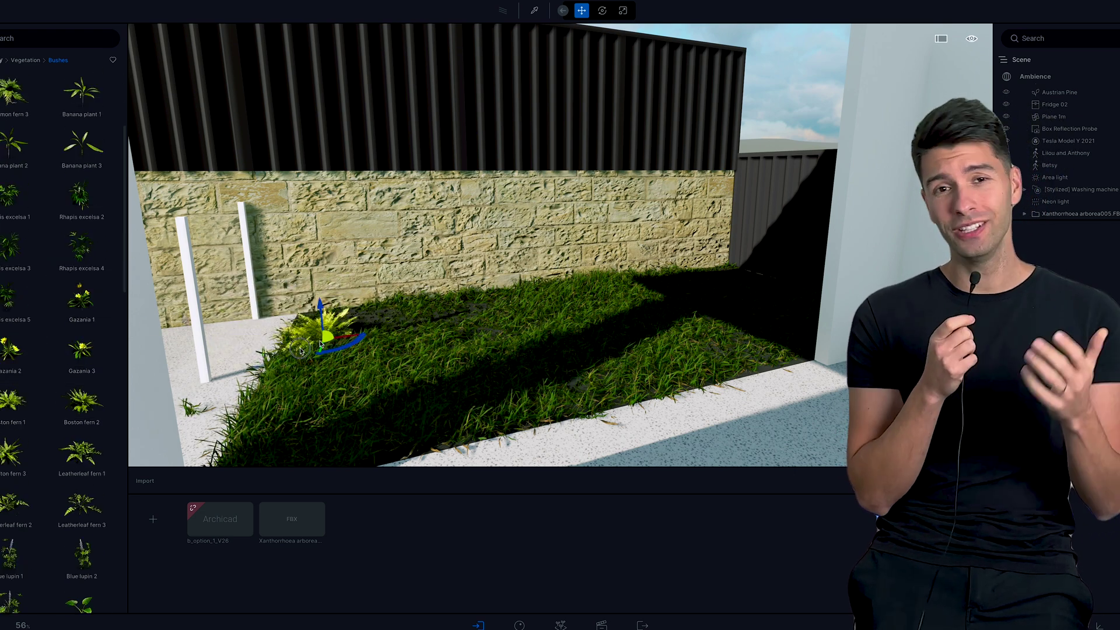
scroll(18, 372, down, 7)
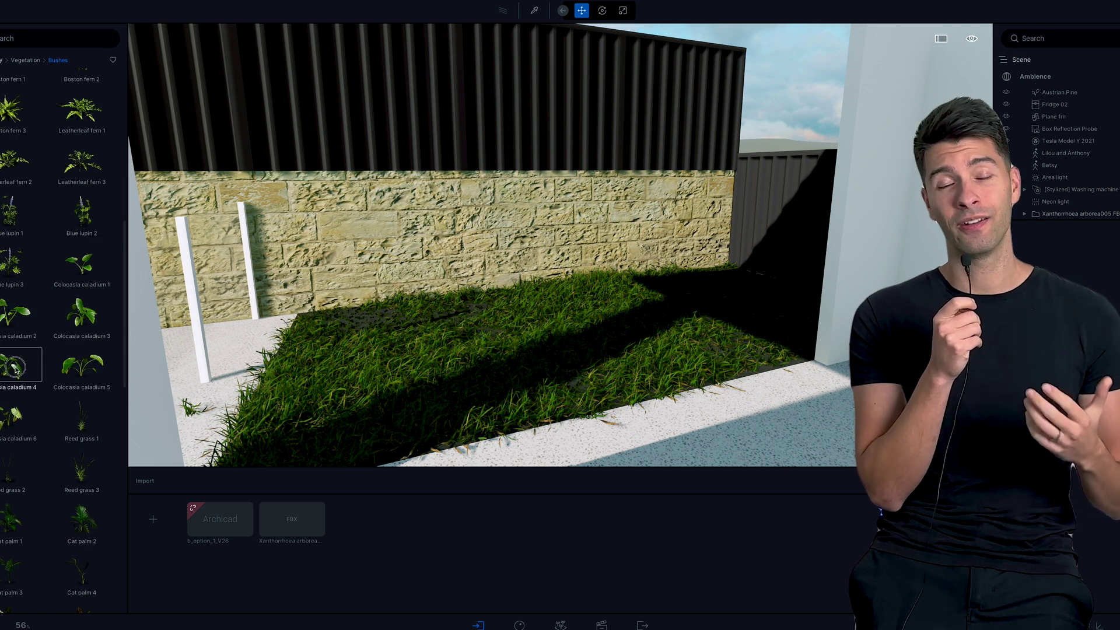
click(16, 368)
click(329, 330)
key(Delete)
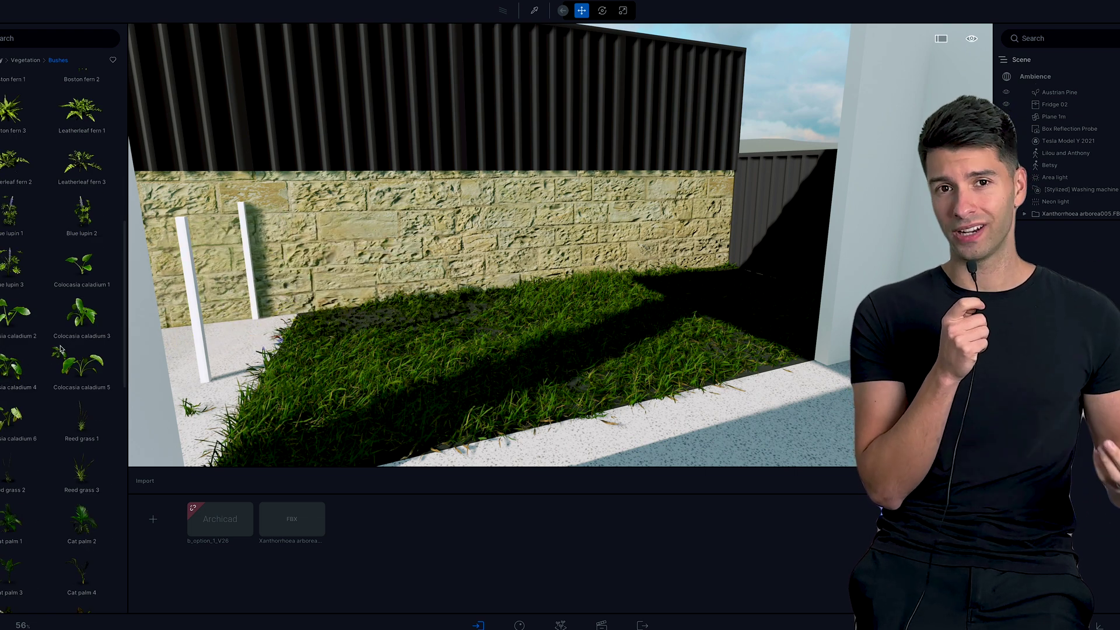
Place a grass tree from Vegetation > Trees by the stone wall, rotated about 160 degrees.
click(25, 60)
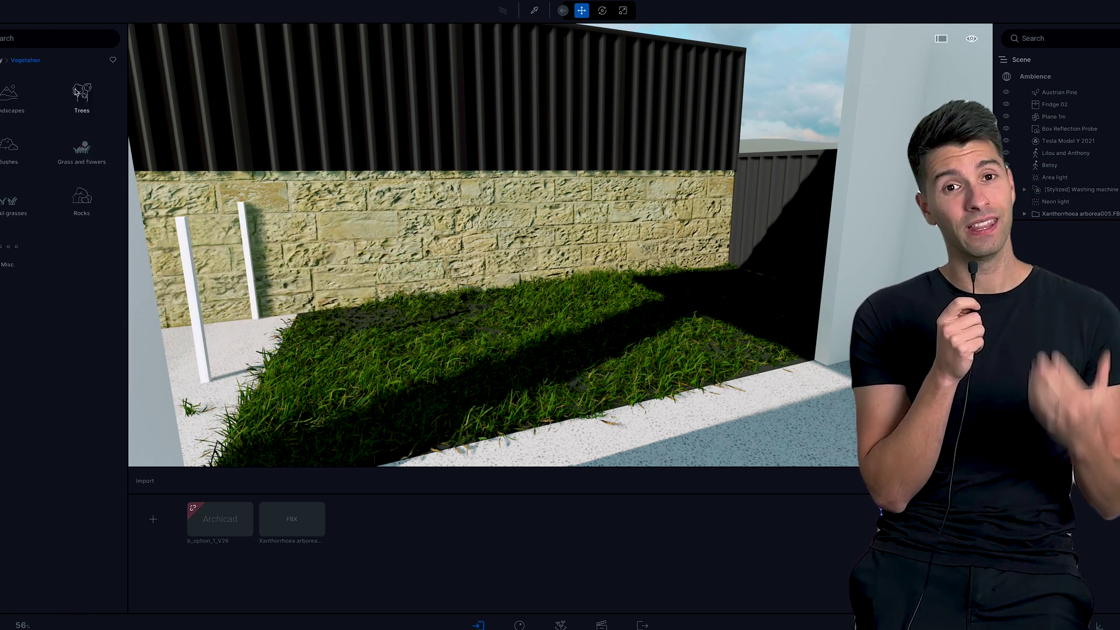
click(80, 93)
drag(168, 270, 366, 345)
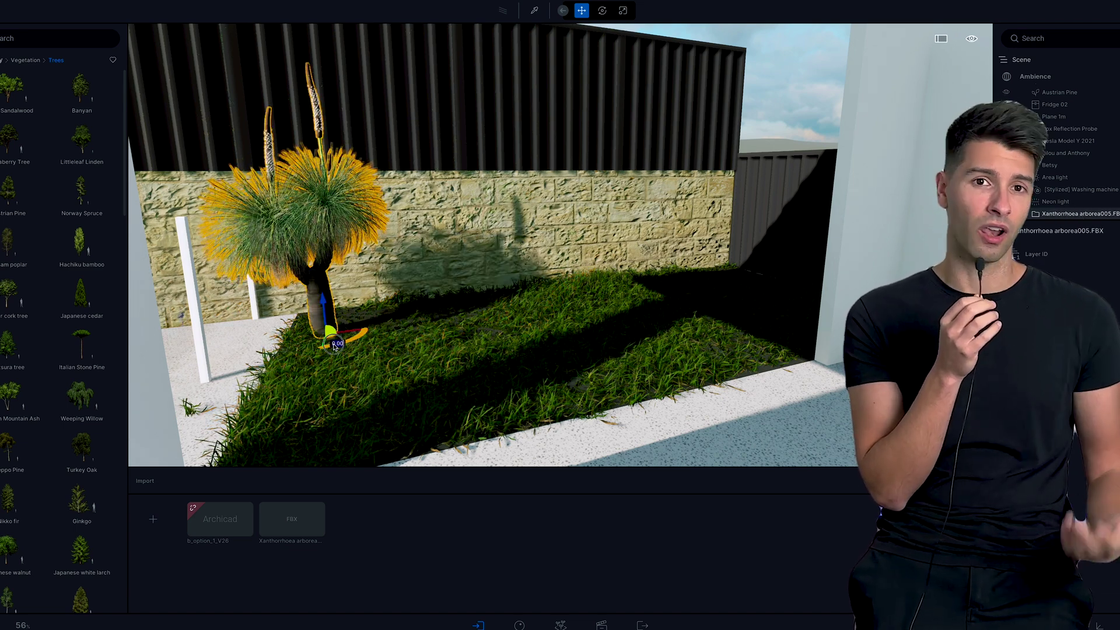
mouse_move(335, 346)
mouse_down()
mouse_move(426, 324)
mouse_move(328, 358)
mouse_move(326, 332)
mouse_up()
click(418, 405)
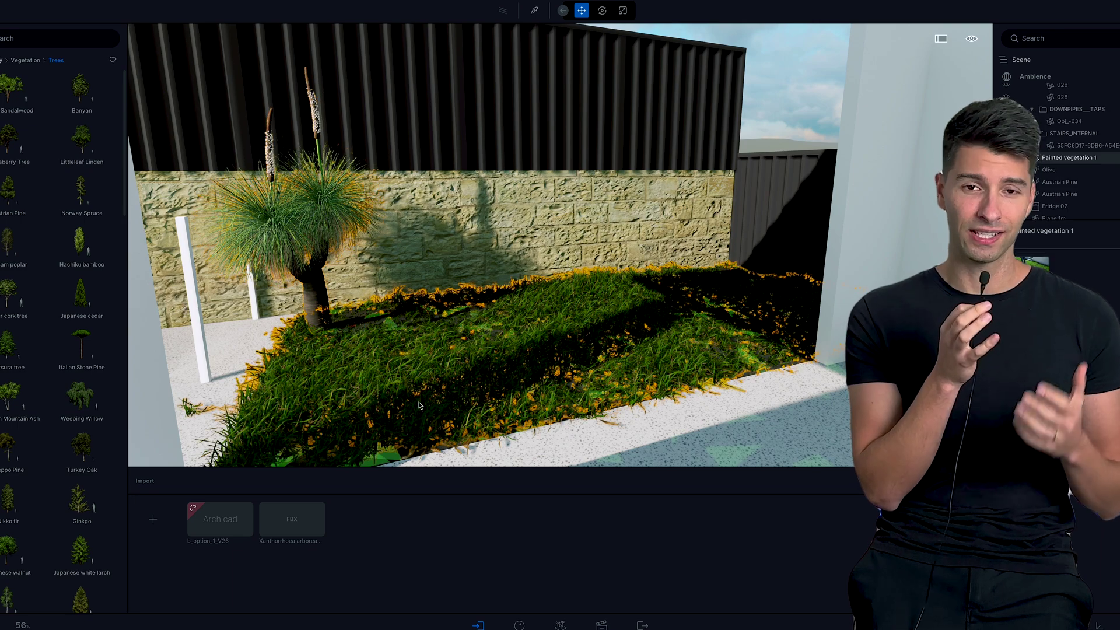
click(488, 298)
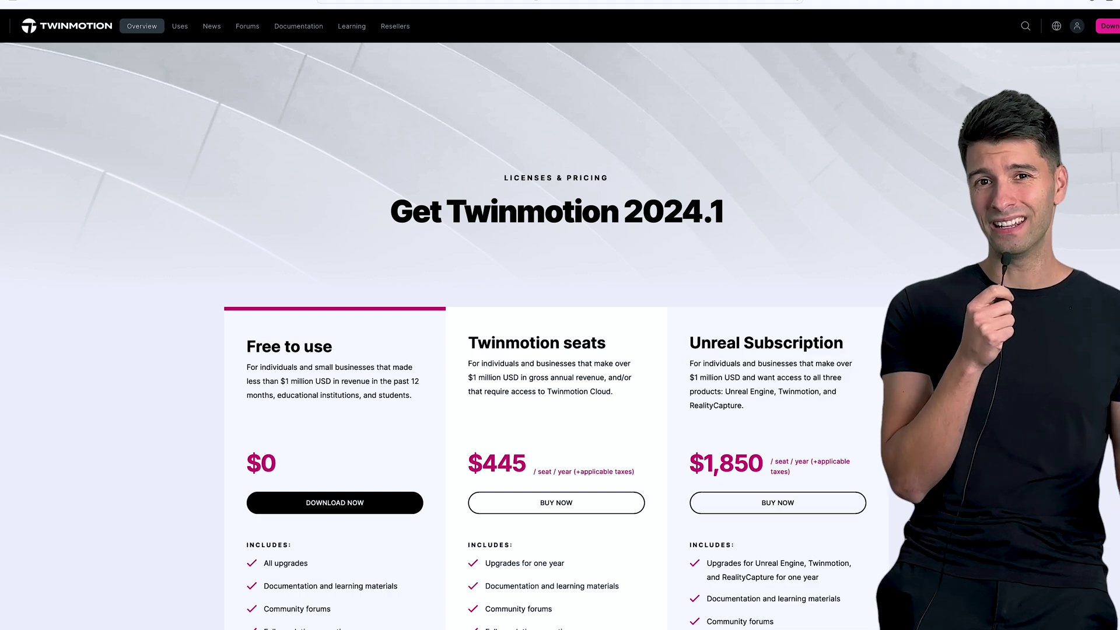
Scroll to the Twinmotion plan cards and highlight the Free to use heading.
scroll(560, 315, down, 3)
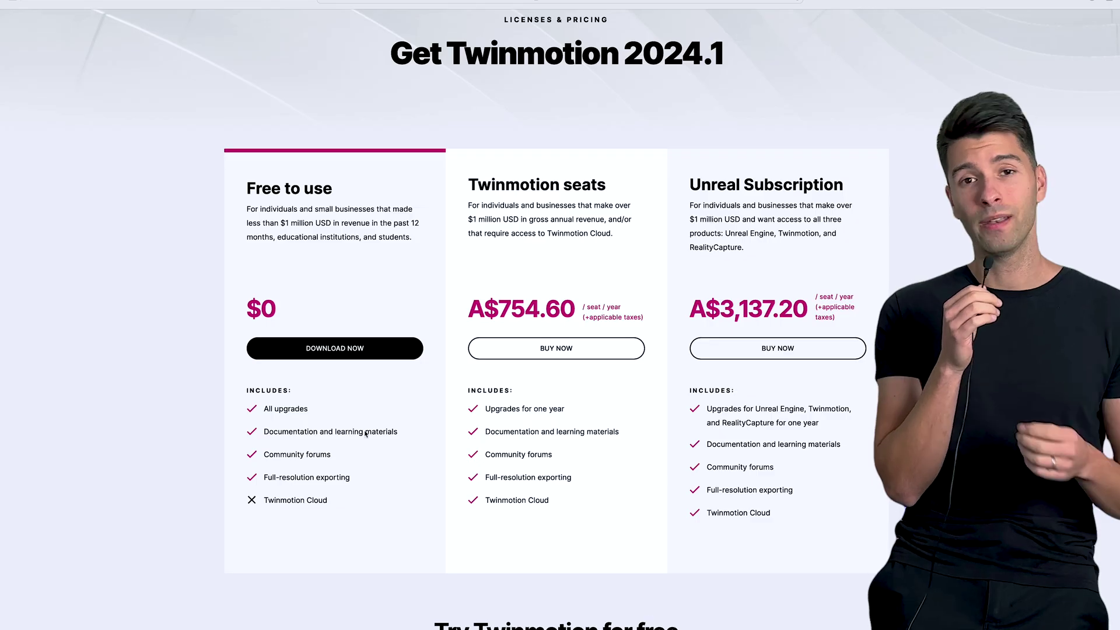
drag(247, 188, 332, 188)
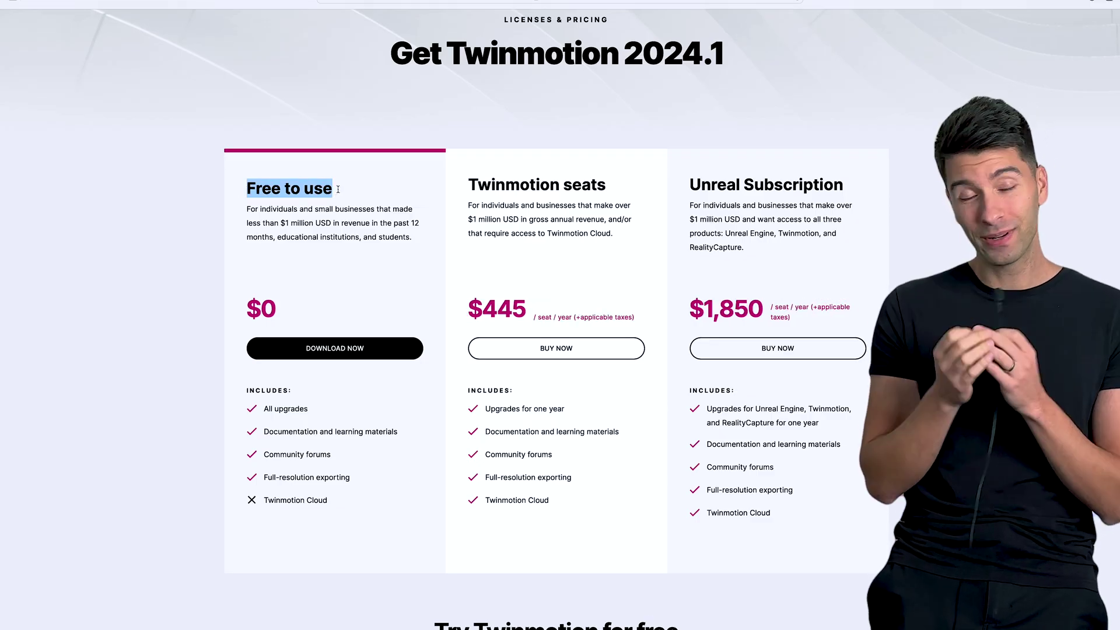